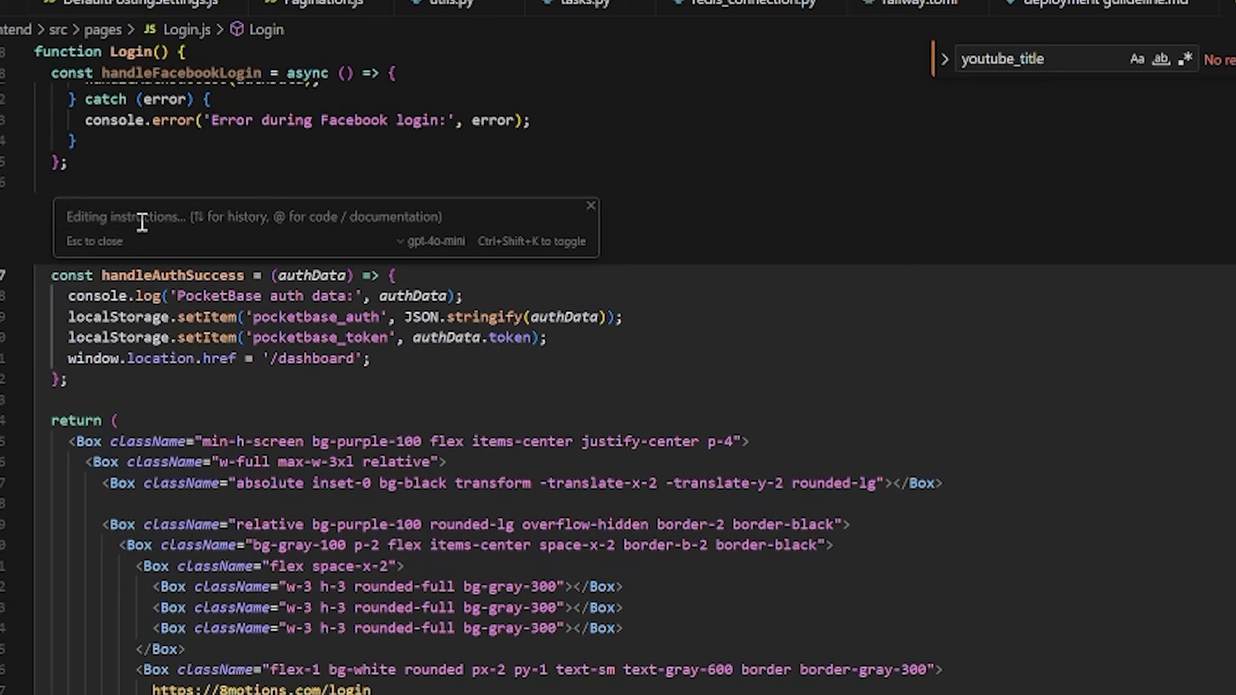
- Generate an AI edit of the selected login code with the instruction "add FB login"
text(add FB login)
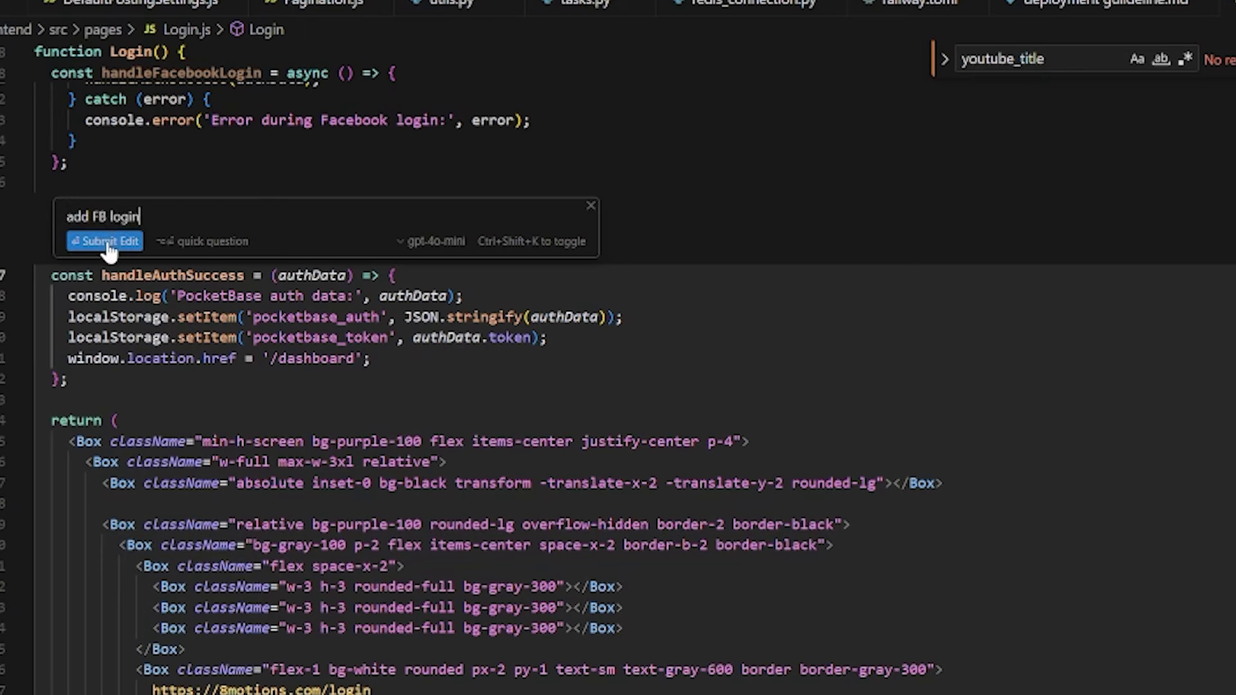
click(128, 242)
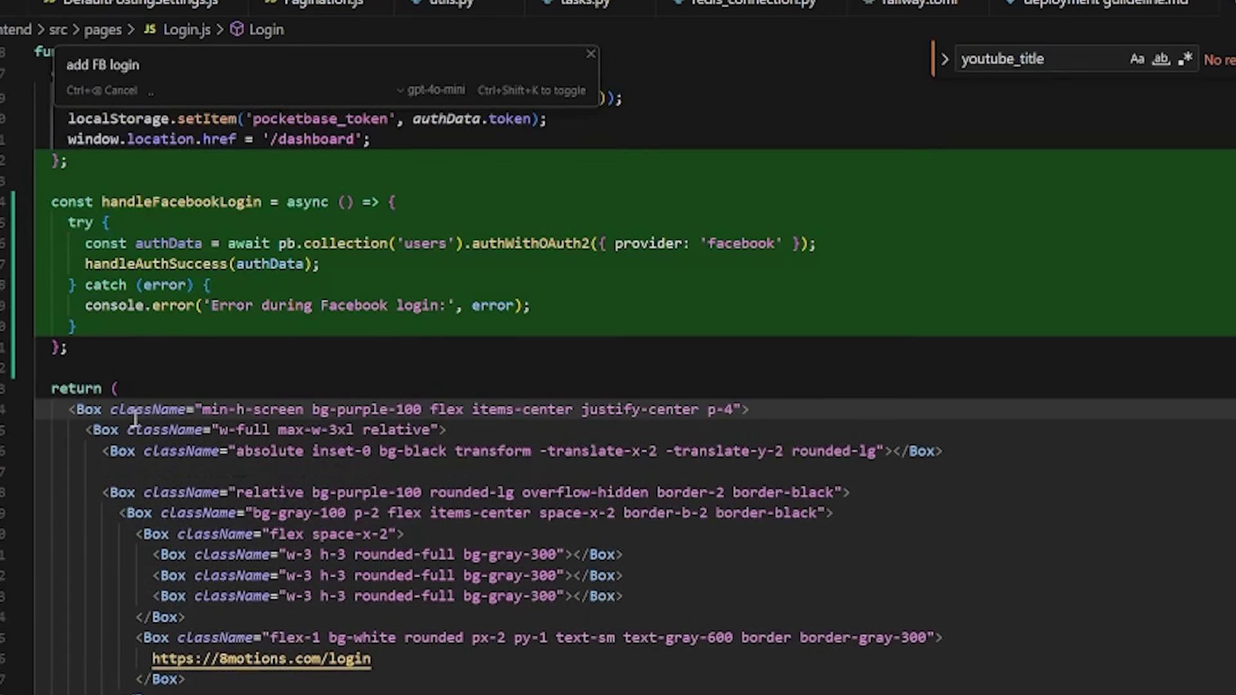
scroll(335, 248, up, 2)
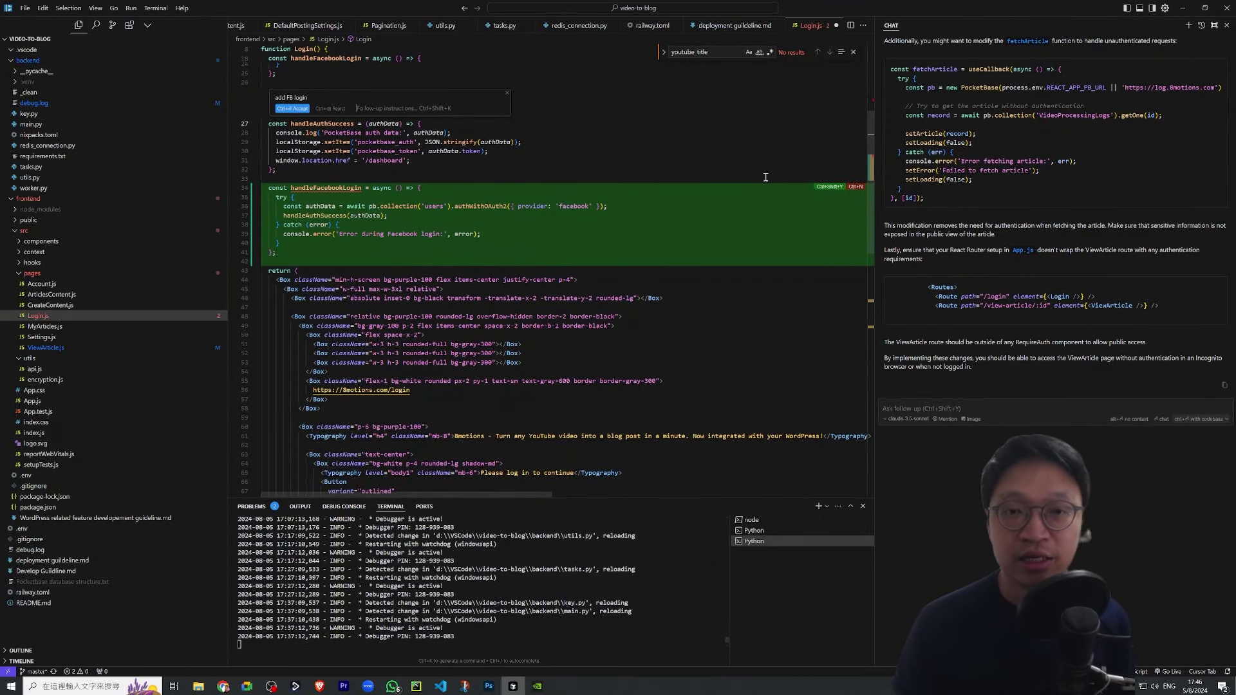
- Reject the proposed Facebook login handler and Facebook button changes in Login.js
click(856, 187)
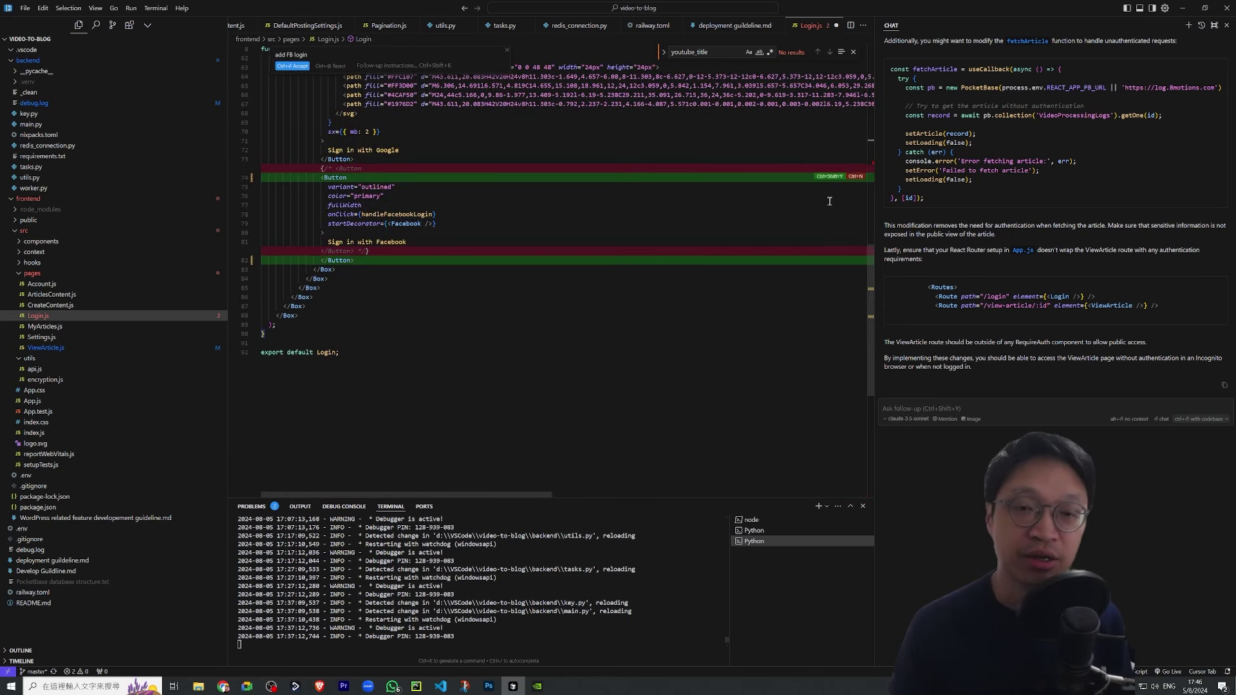
click(855, 183)
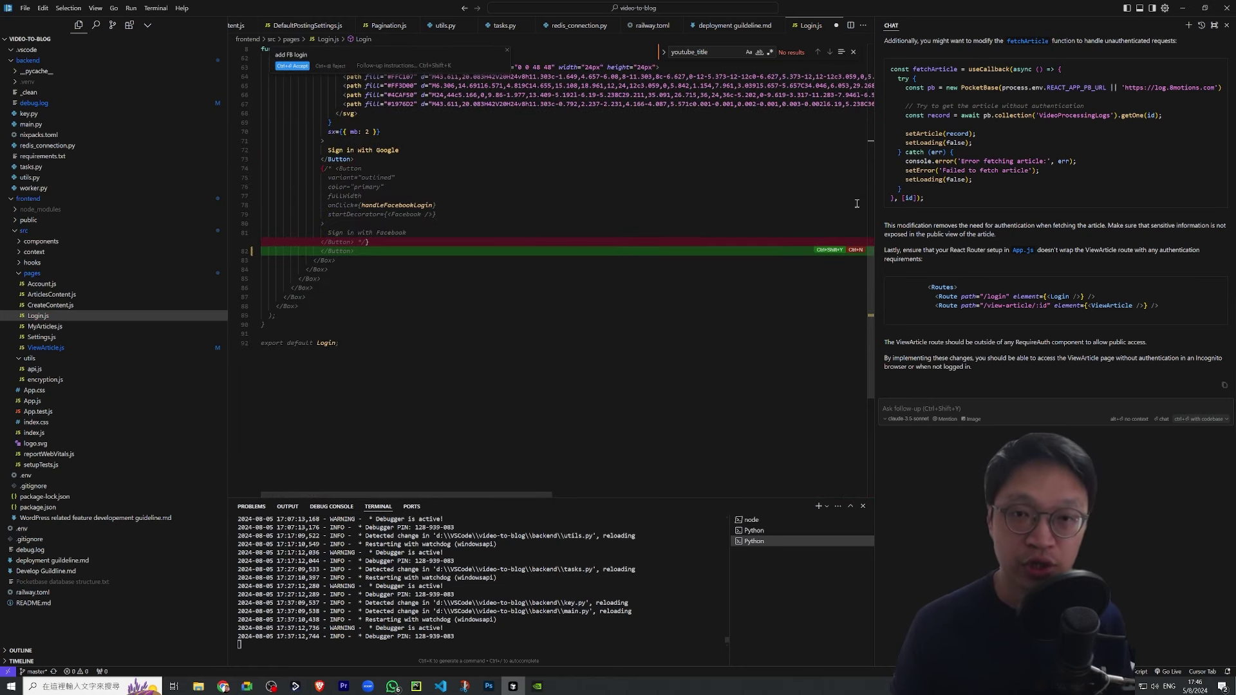
click(856, 254)
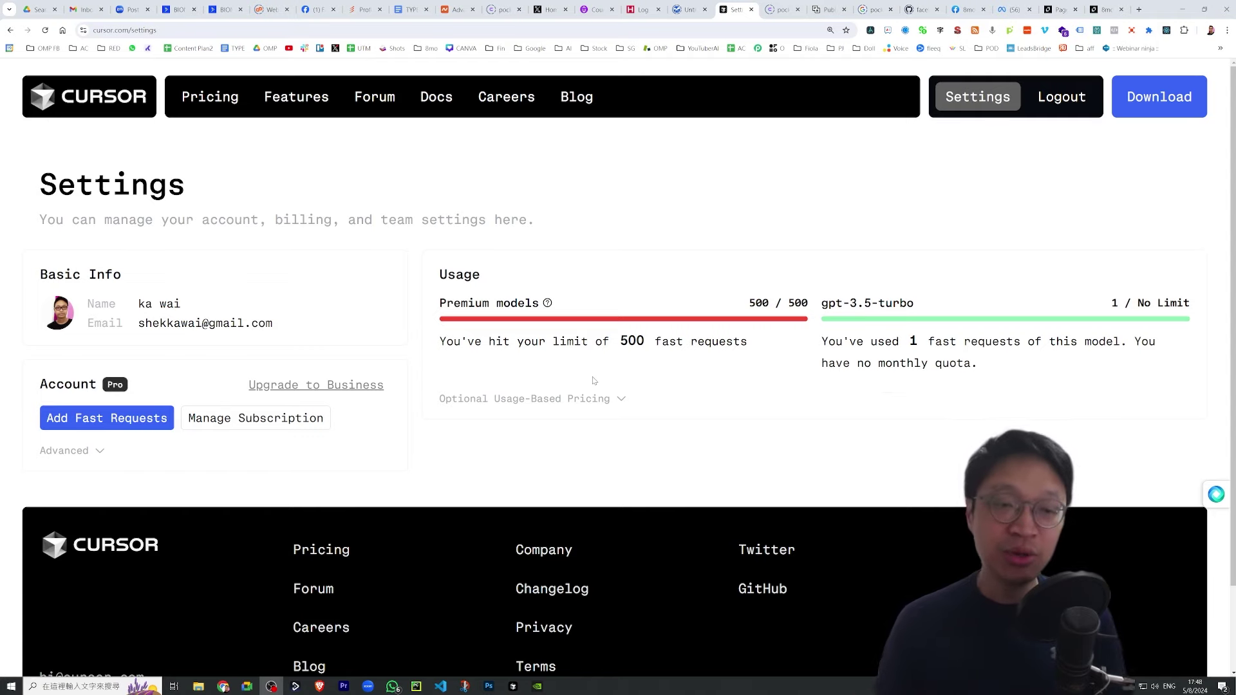
- Switch to the browser's Cursor settings page and examine the optional usage-based pricing and the premium model request limit
click(620, 399)
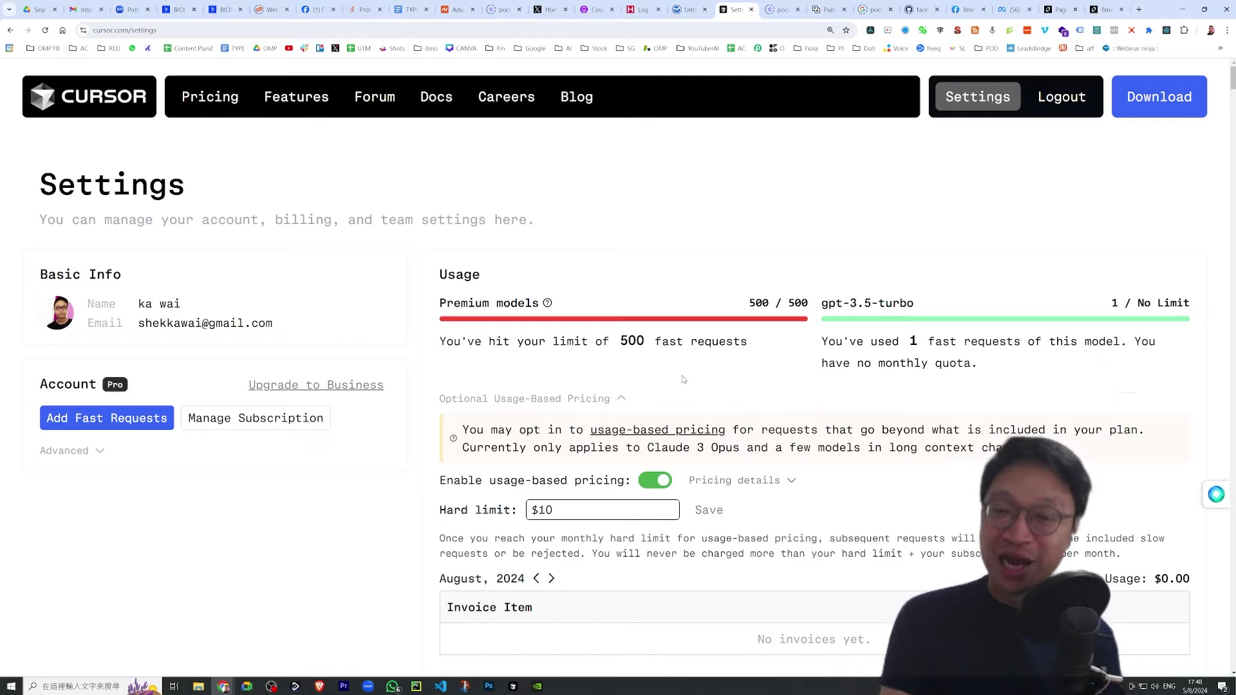
scroll(684, 379, down, 1)
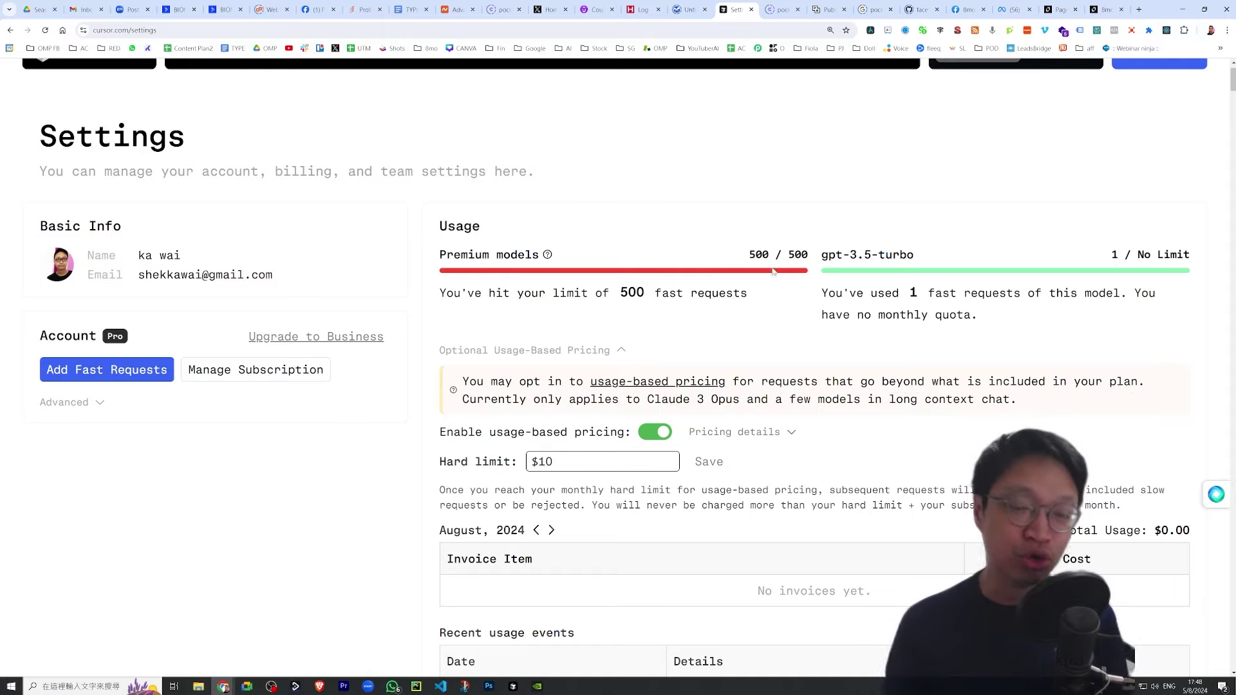
drag(809, 257, 786, 253)
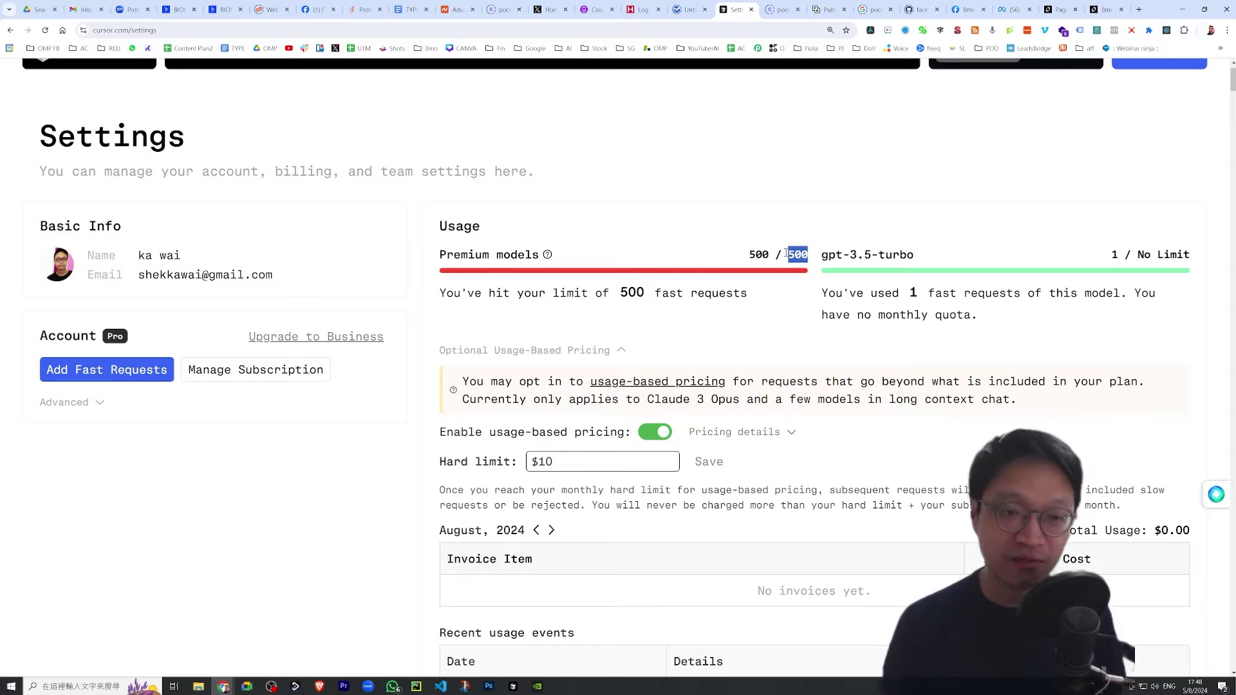
click(694, 294)
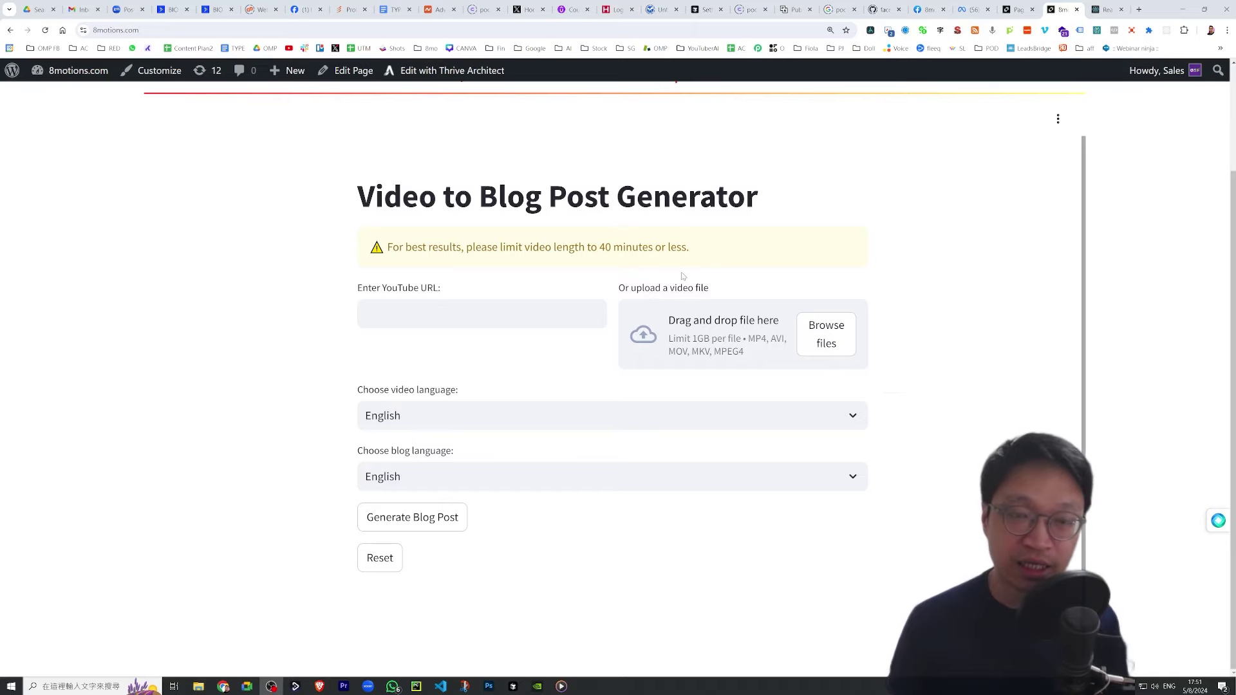
- Switch to the 8motions app's login page and sign in with Google
click(1096, 11)
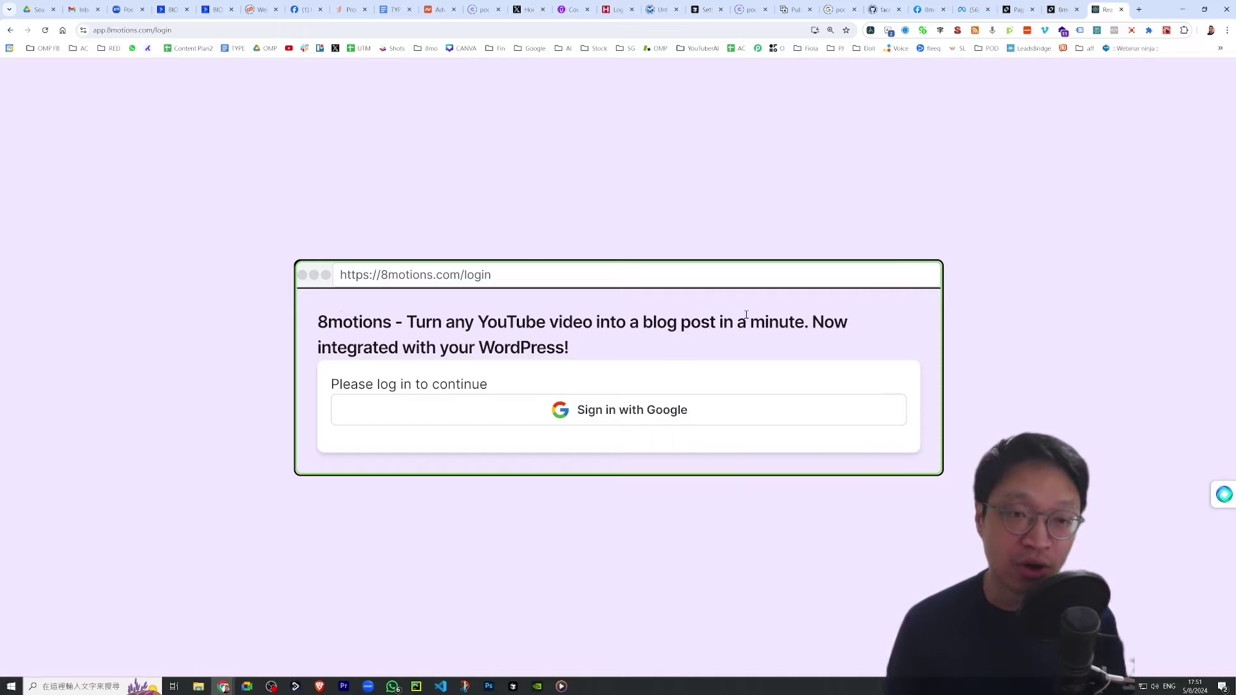
click(650, 413)
- Copy the share link of the recommended Claude Sonnet SEO video on YouTube and paste it as the 8motions YouTube URL
scroll(702, 309, down, 1)
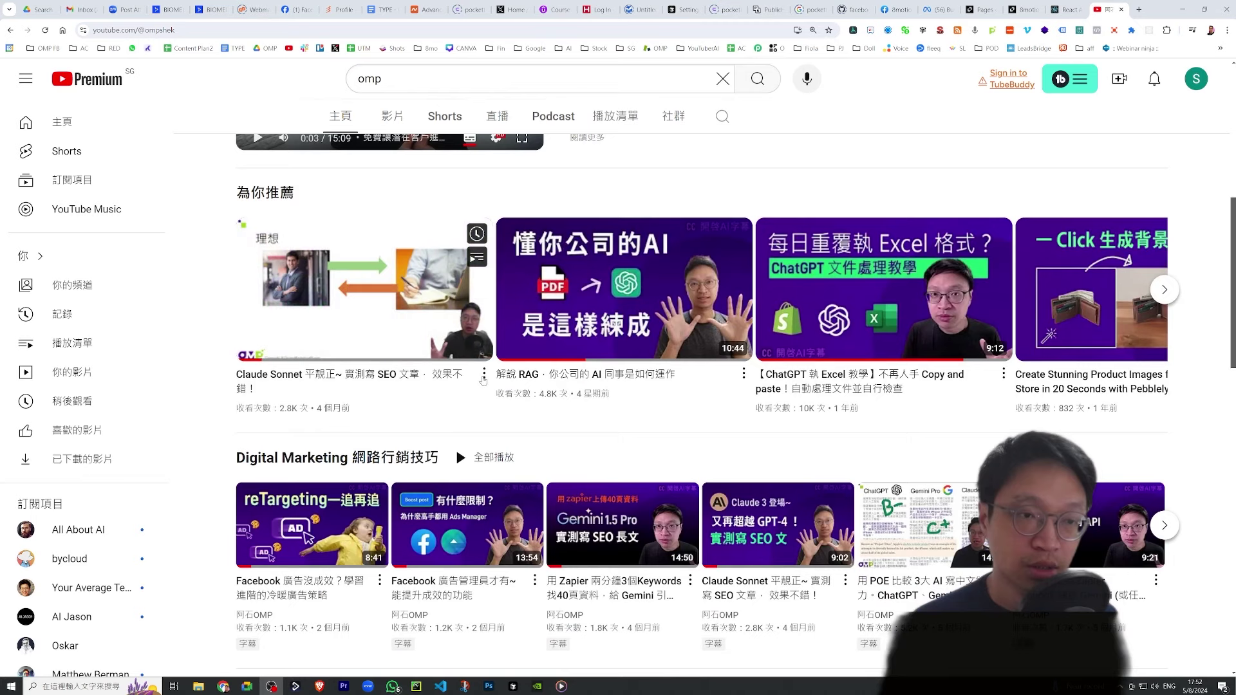
click(484, 373)
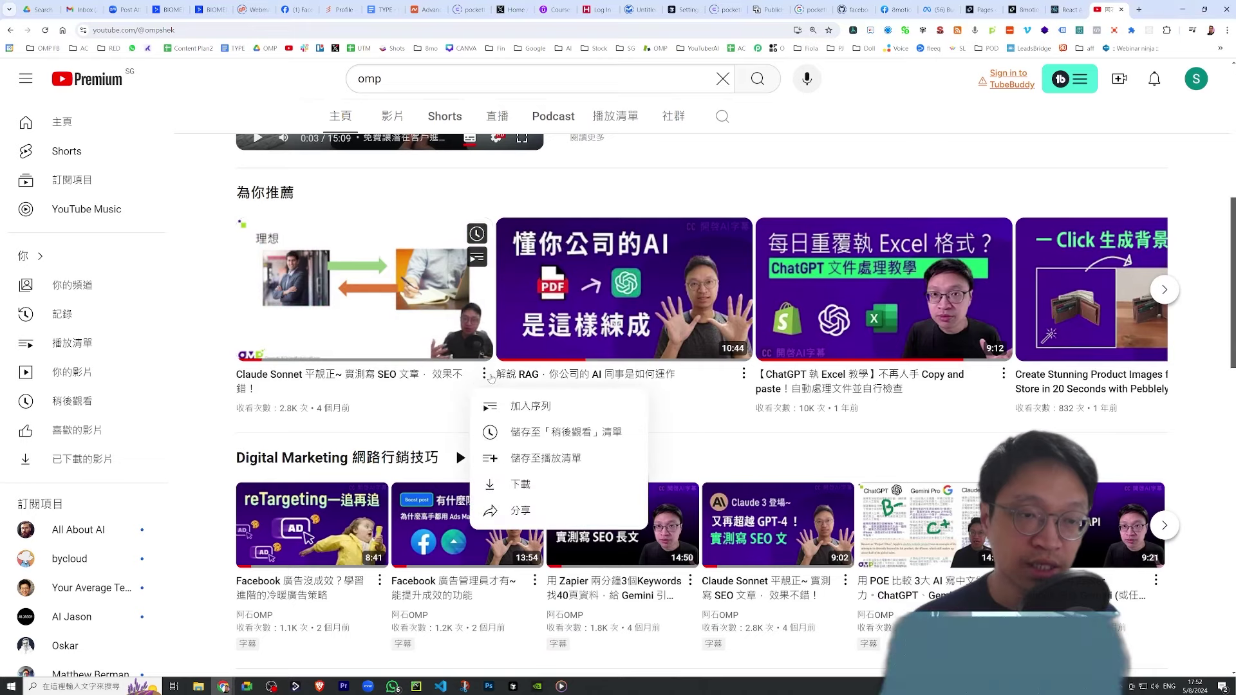
click(558, 508)
click(759, 465)
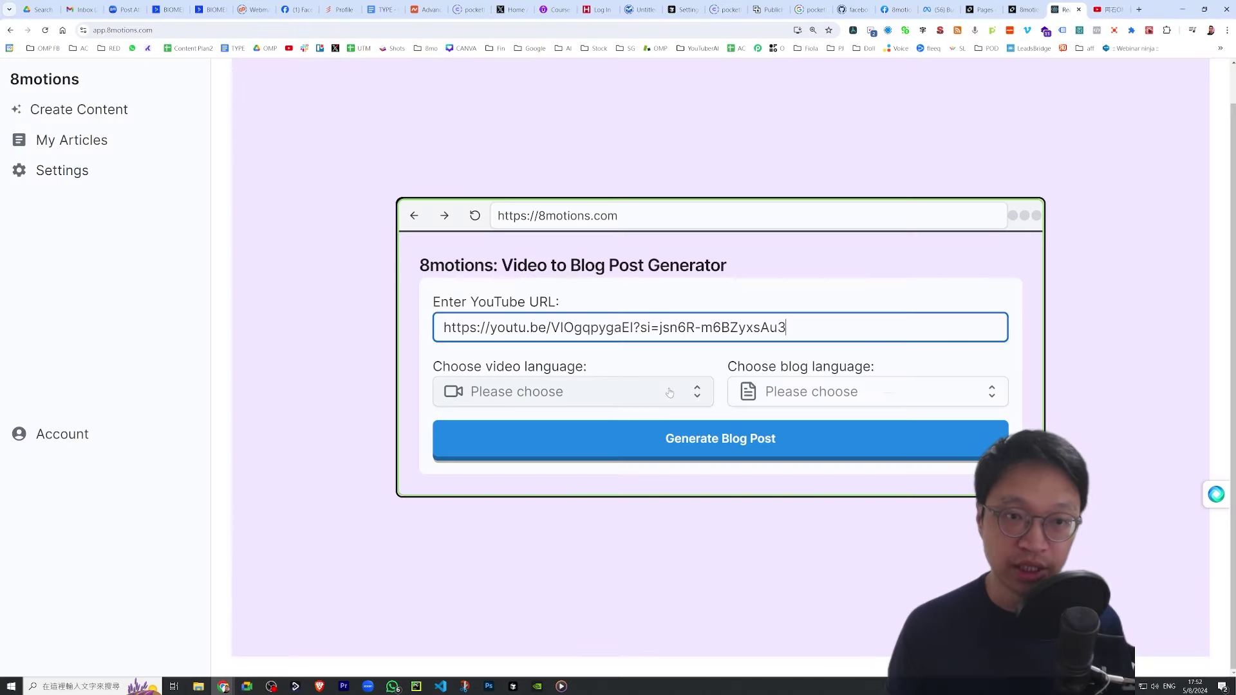
- Set the video language to Chinese and the blog language to 繁體中文, and generate the blog post
click(669, 399)
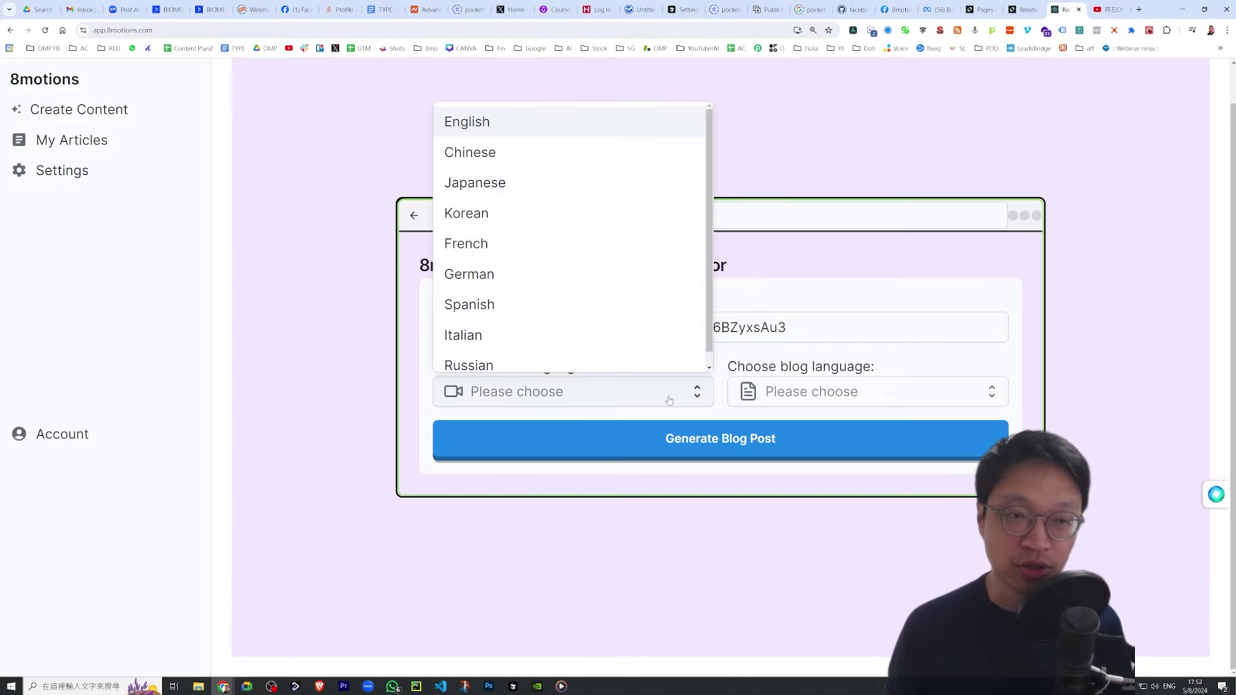
click(522, 153)
click(805, 394)
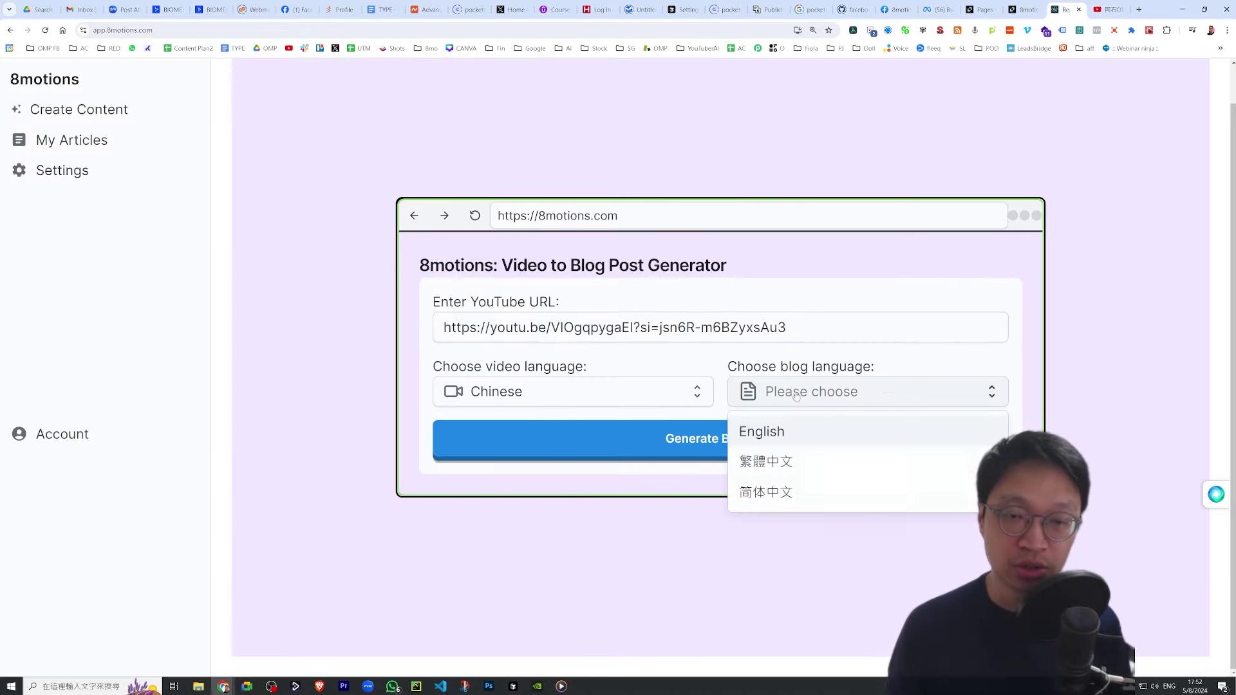
click(798, 461)
click(672, 453)
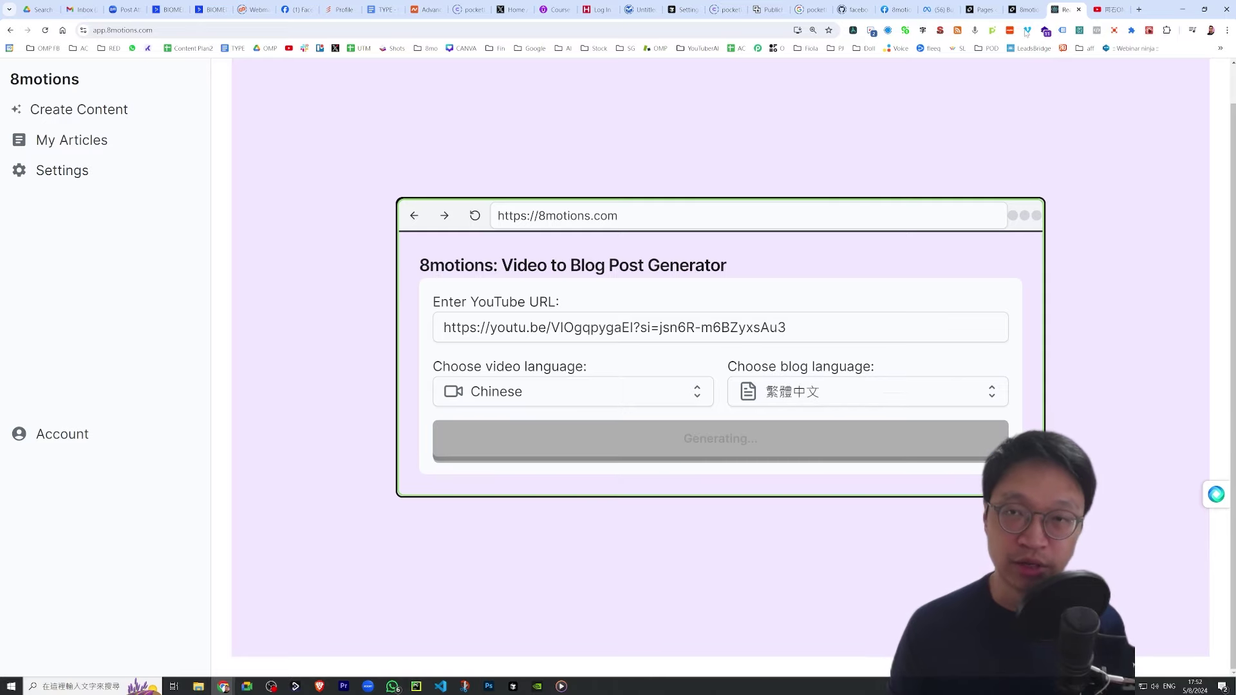
- Return to YouTube for the RAG video's link and submit it for another Chinese to 繁體中文 blog post
click(1108, 9)
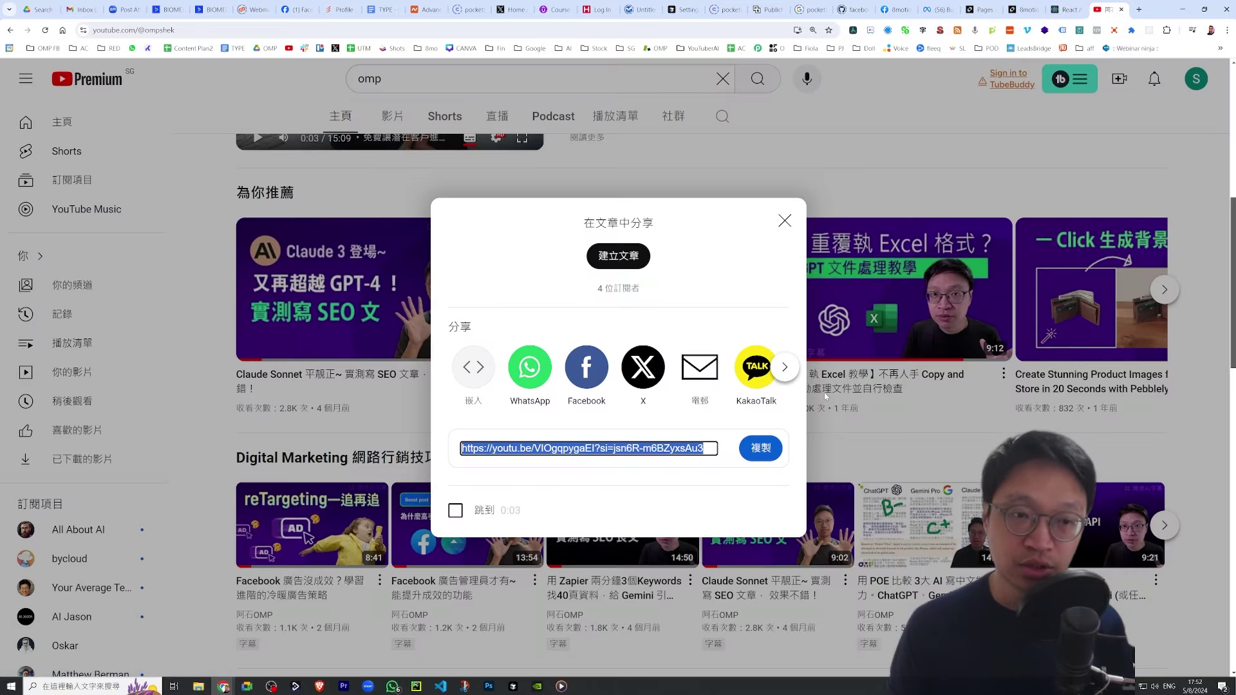
click(786, 190)
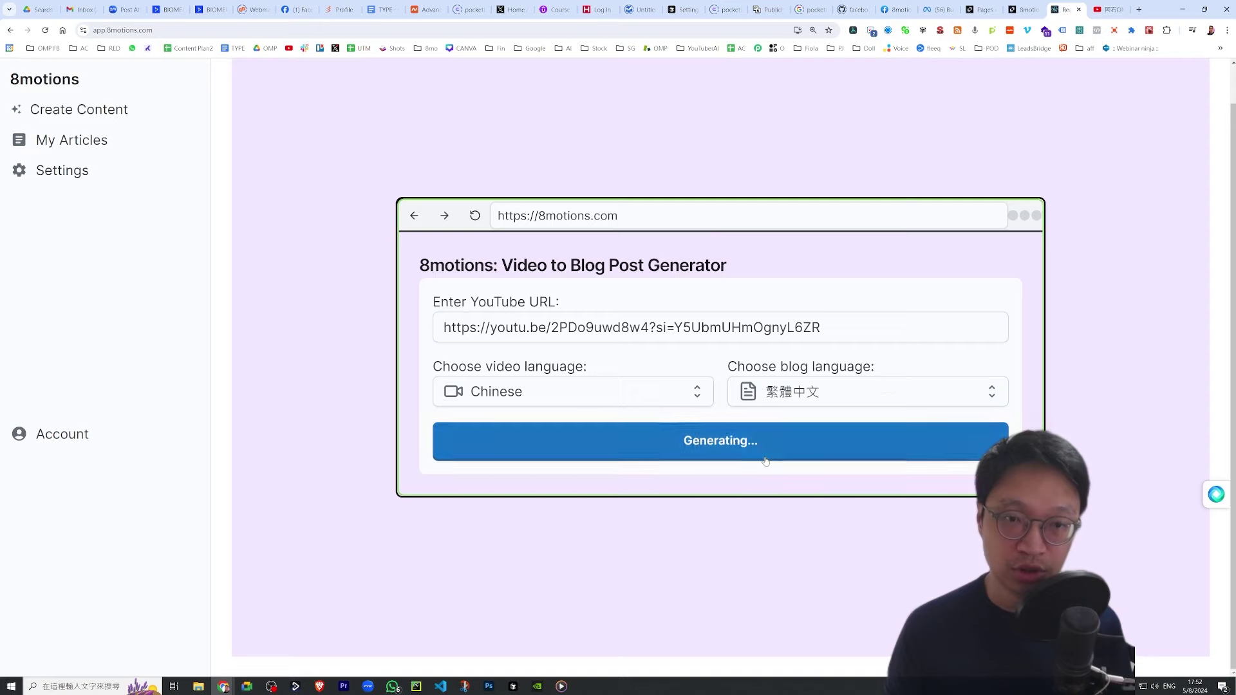
- View the generated "Scala in 100 Seconds" article from My Articles through to its end and return to the article list
click(111, 149)
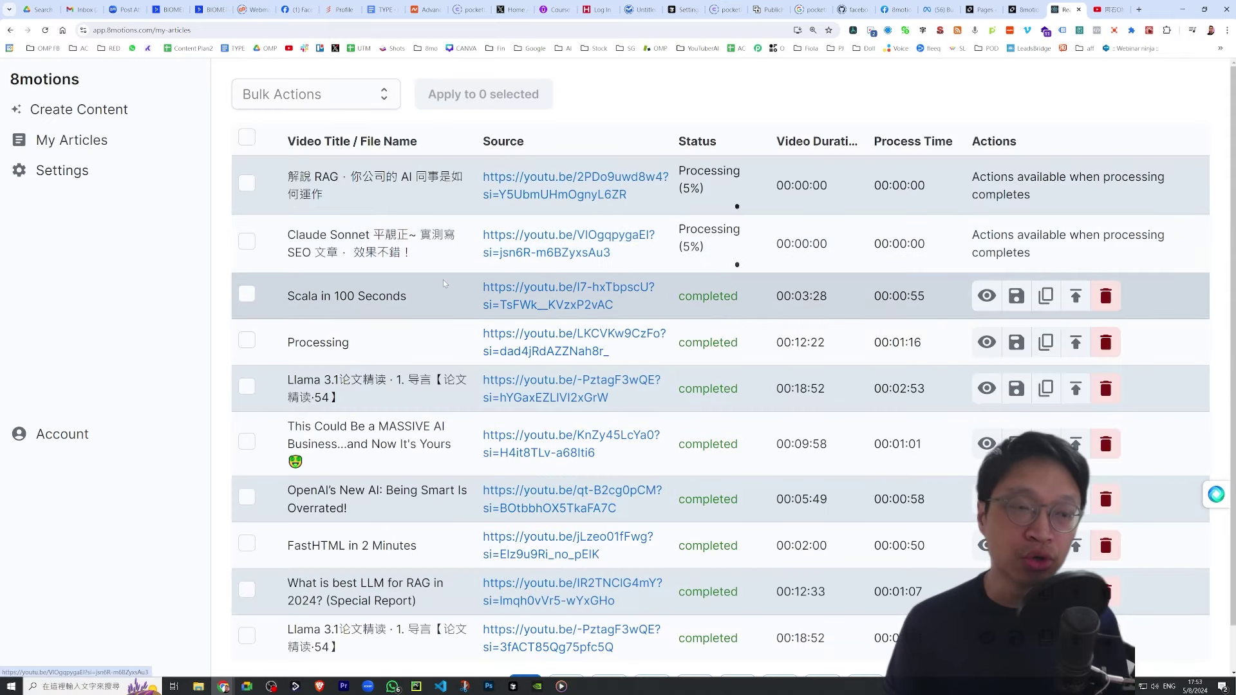
key(ctrl+plus)
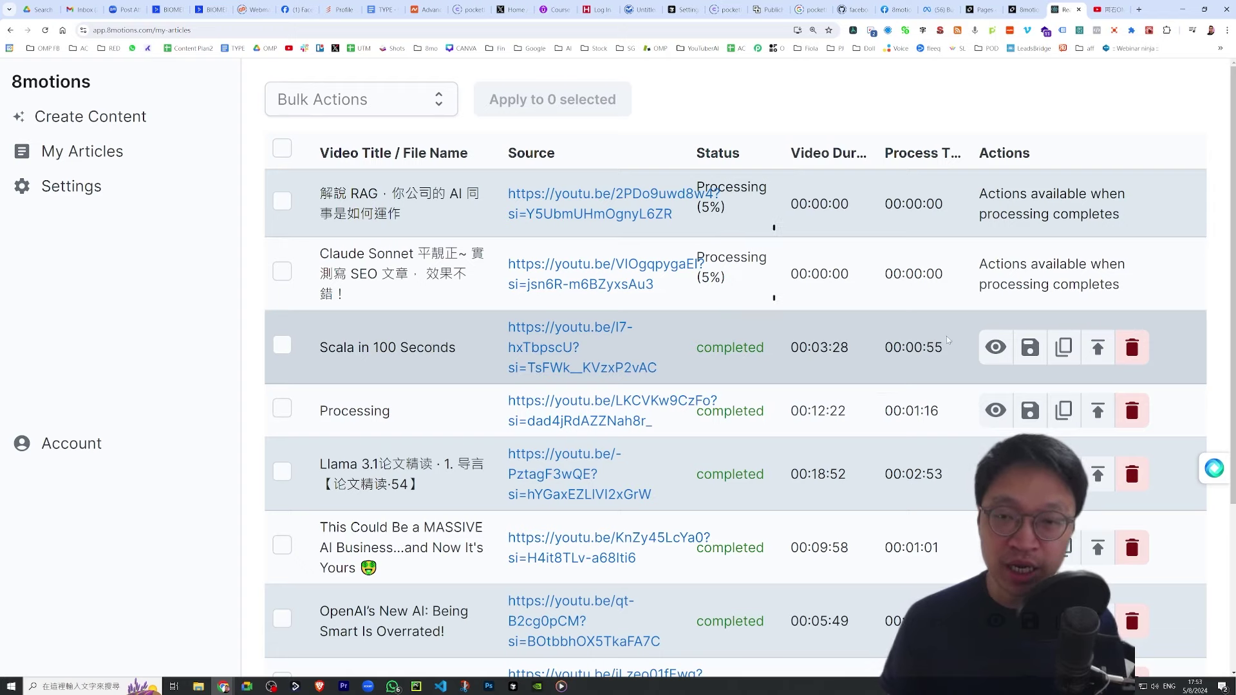
click(996, 348)
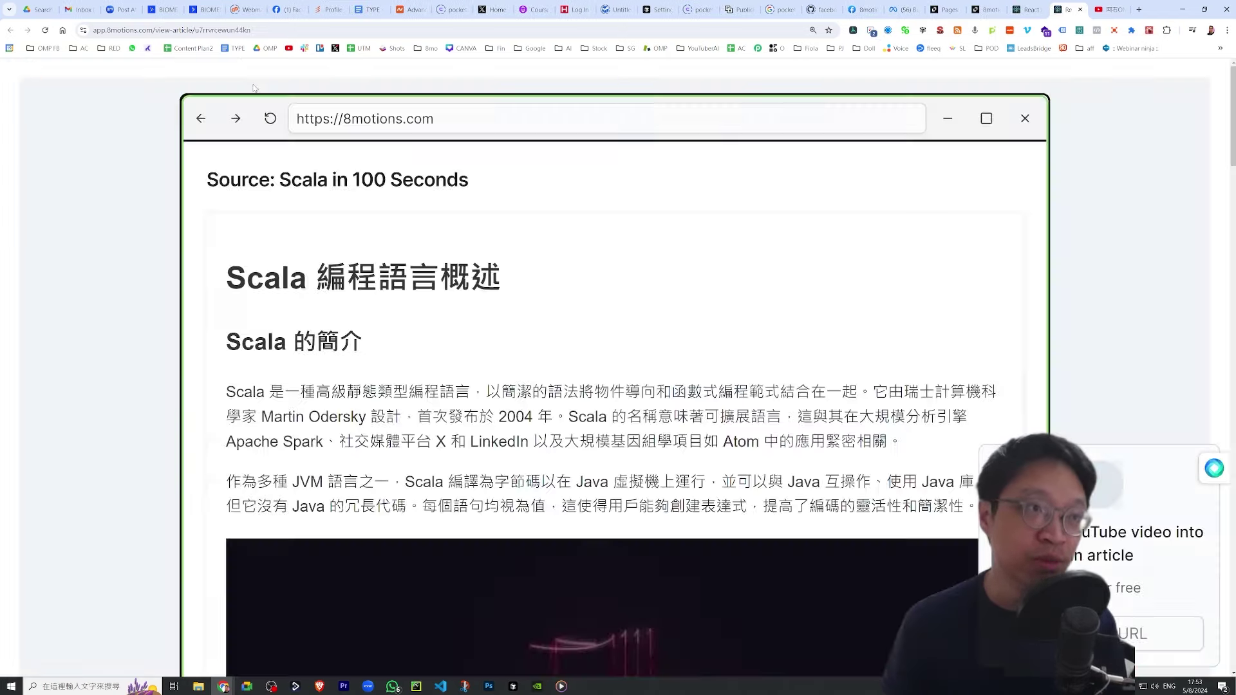
scroll(630, 255, down, 3)
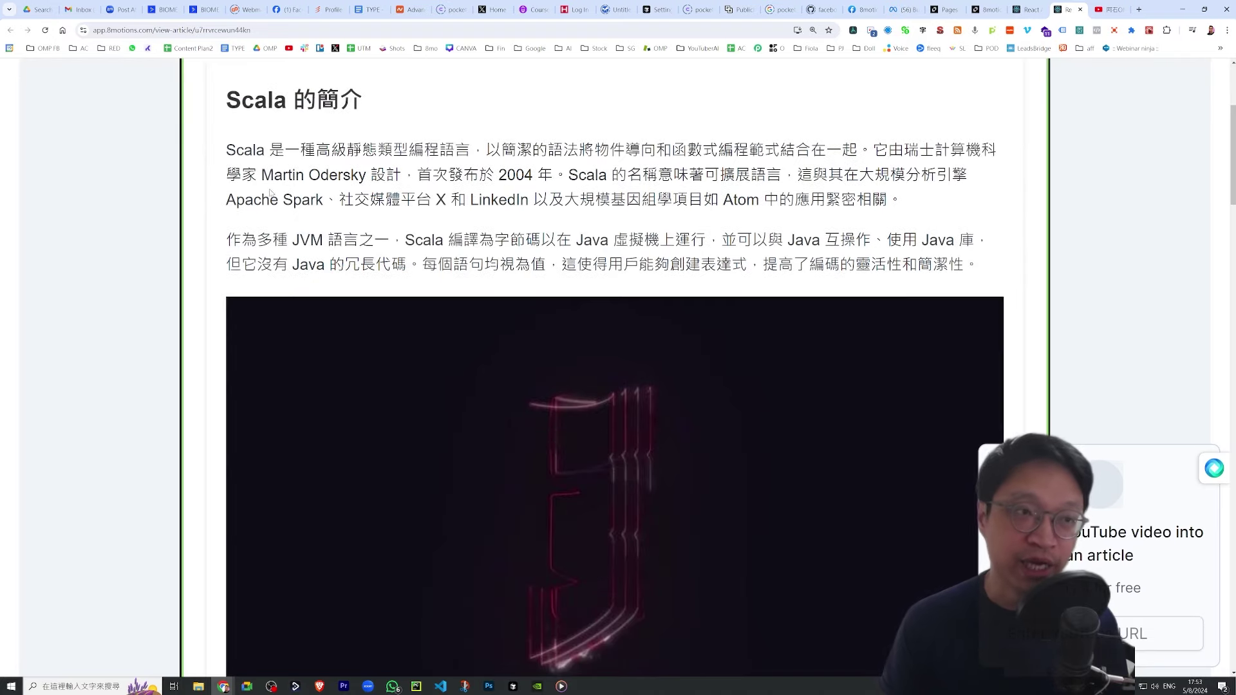
scroll(628, 250, up, 3)
scroll(628, 250, down, 15)
scroll(832, 65, down, 5)
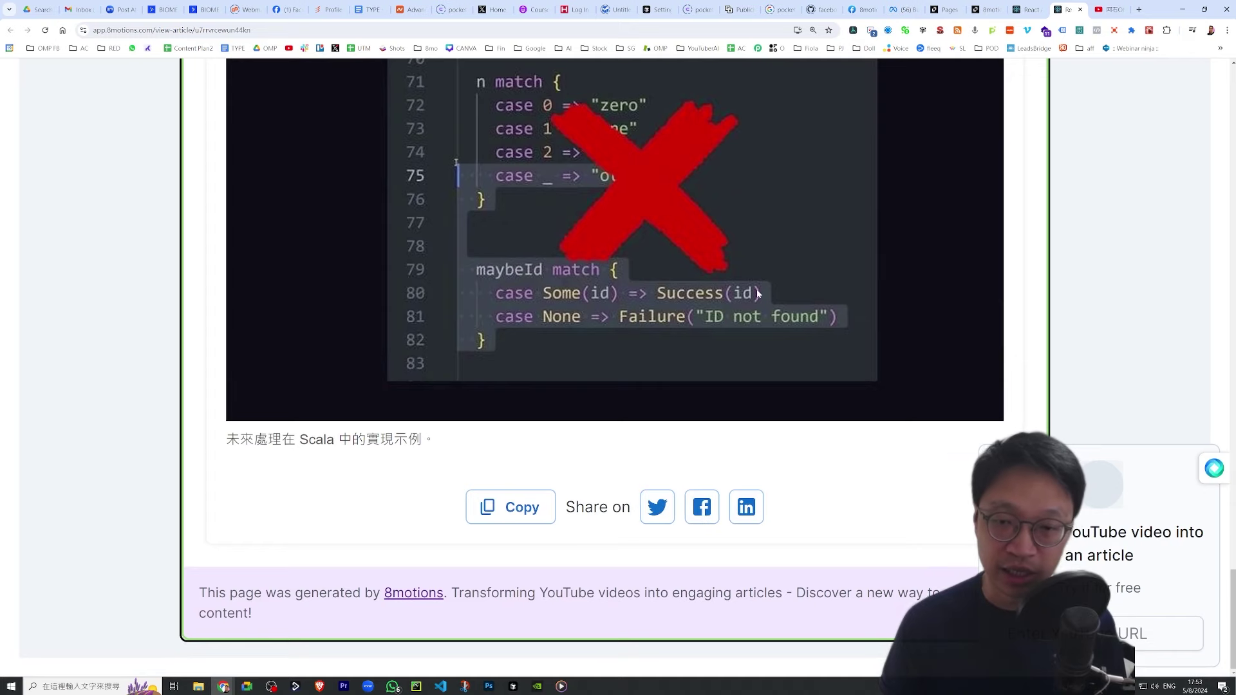
key(alt+Left)
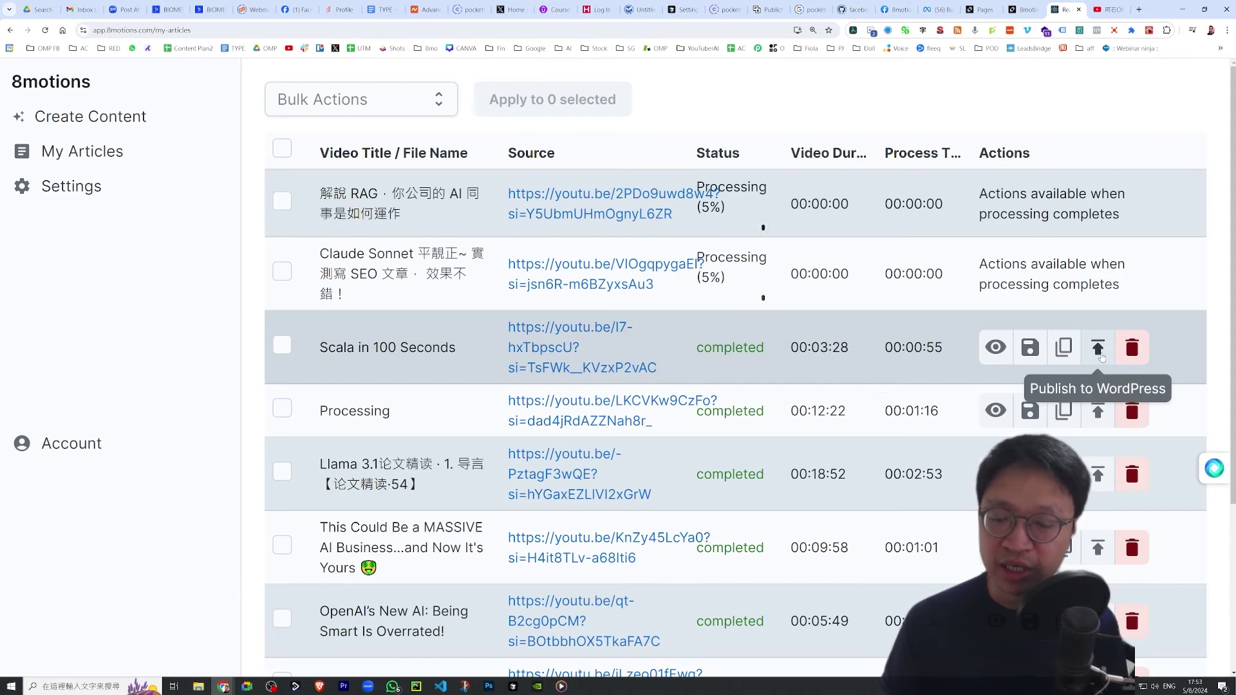
- Try the Draft post status in the Scala article's WordPress publishing options and cancel the publishing
click(1100, 351)
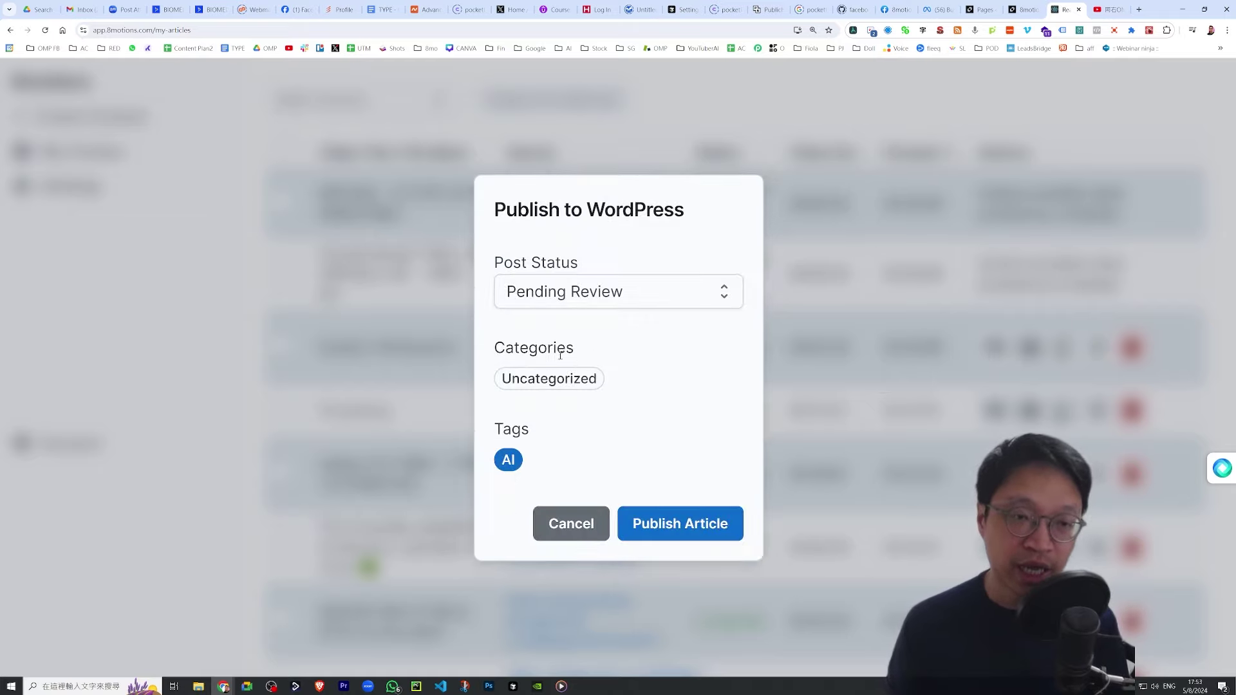
click(614, 291)
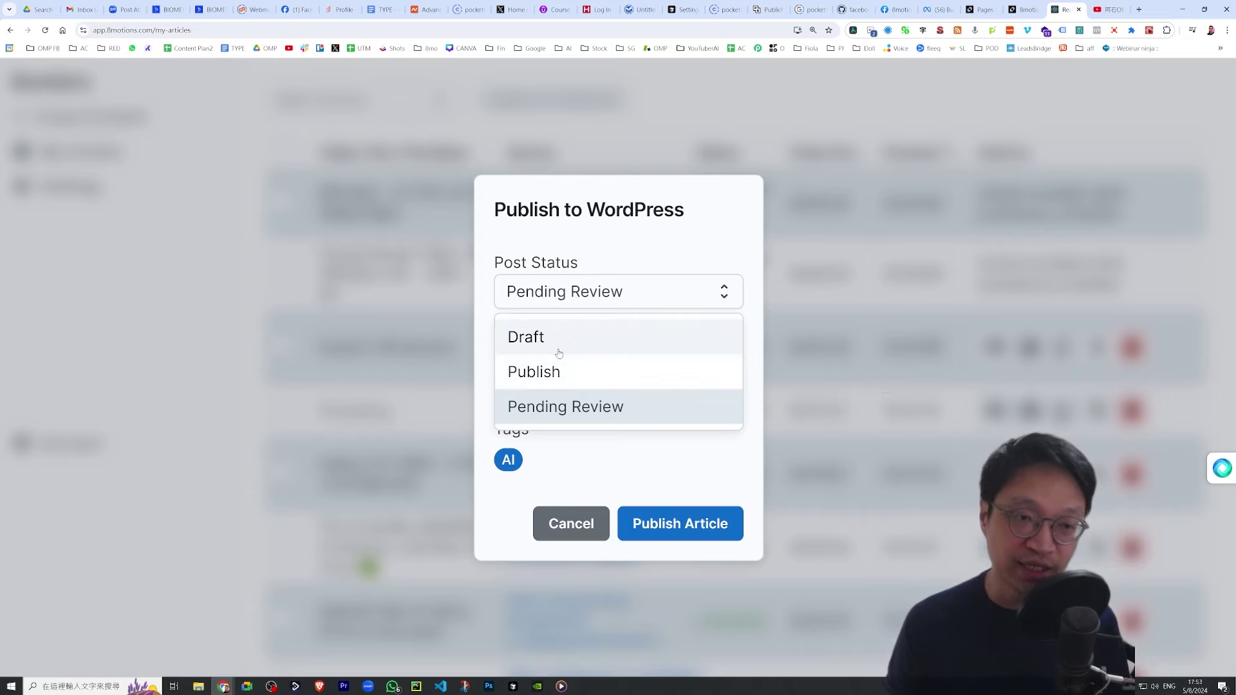
click(562, 342)
click(582, 307)
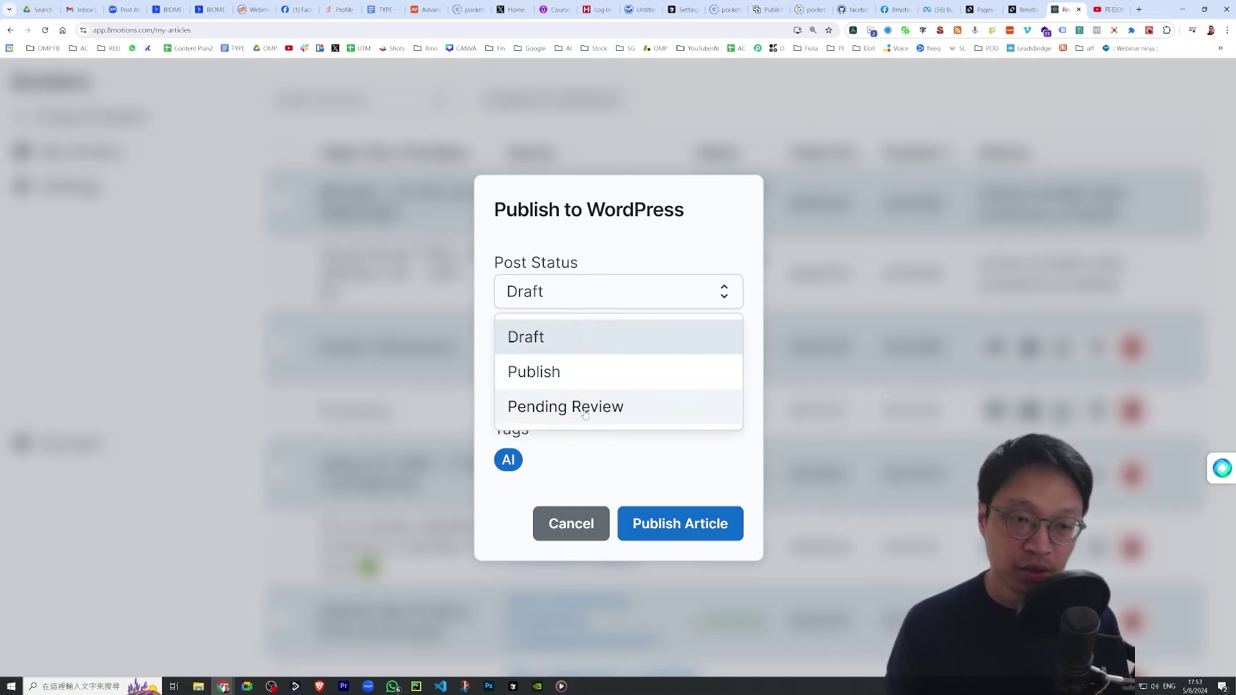
click(634, 306)
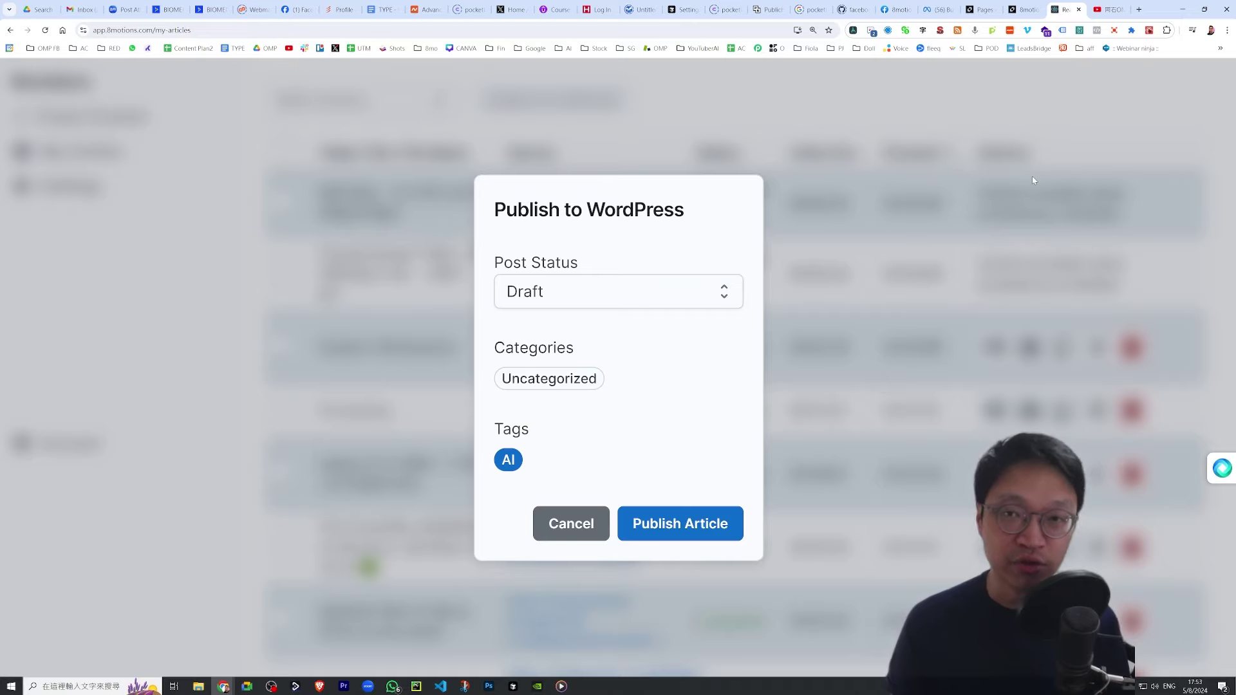
click(589, 525)
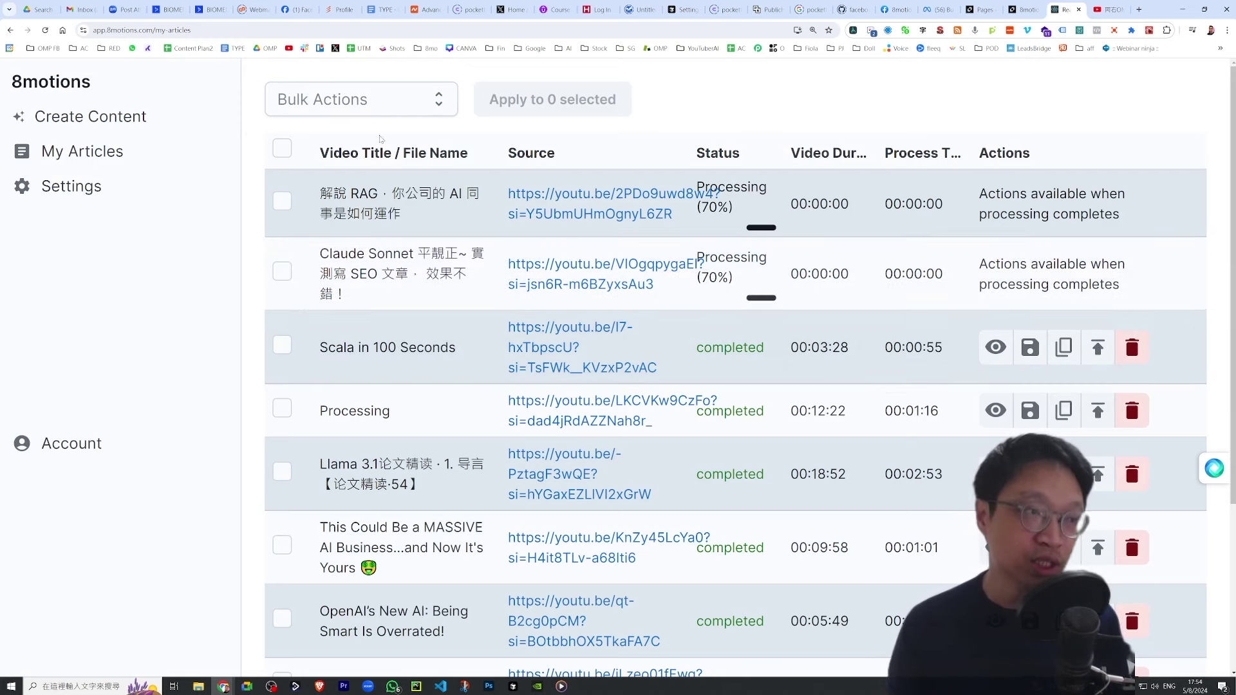
- Open the WordPress integration settings and set the default post status to Draft, keeping the AI tag selected
click(93, 180)
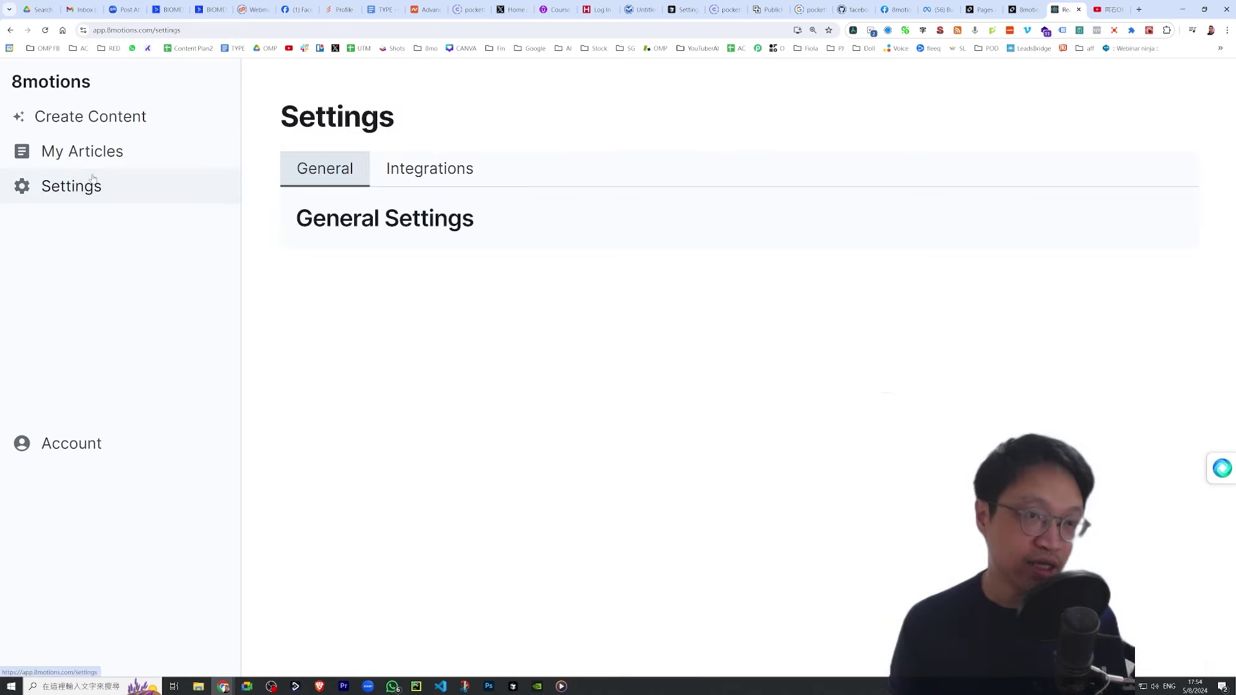
click(461, 183)
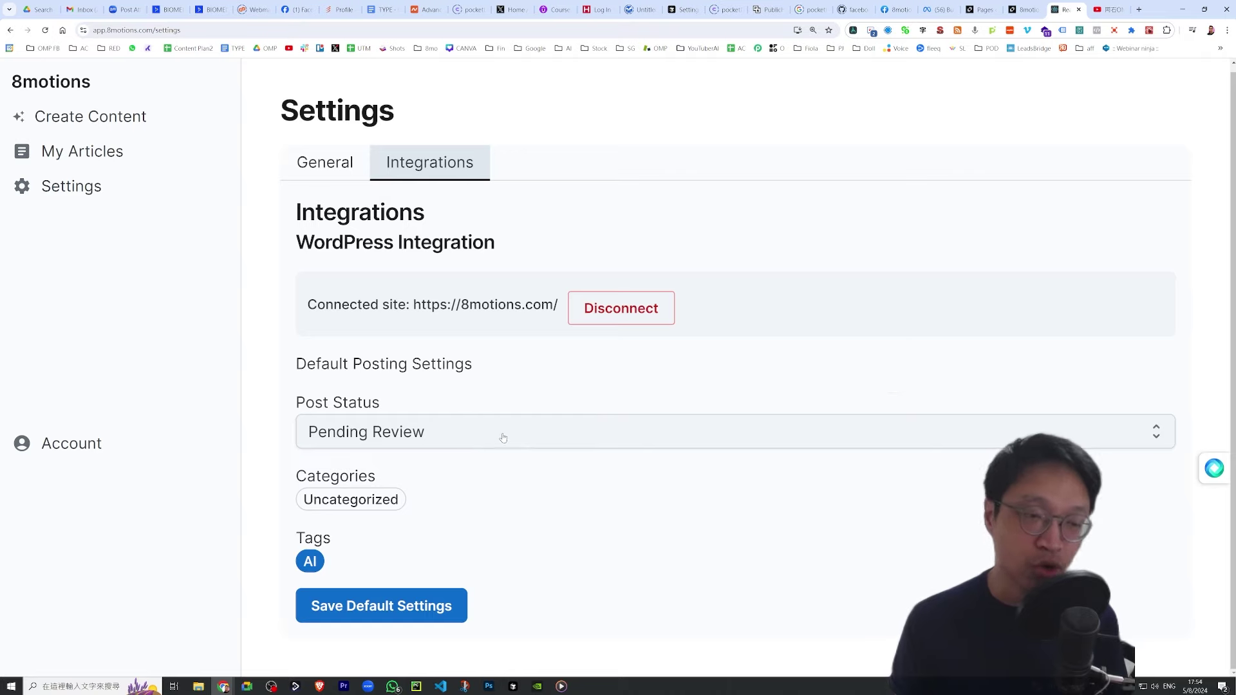
drag(353, 364, 454, 363)
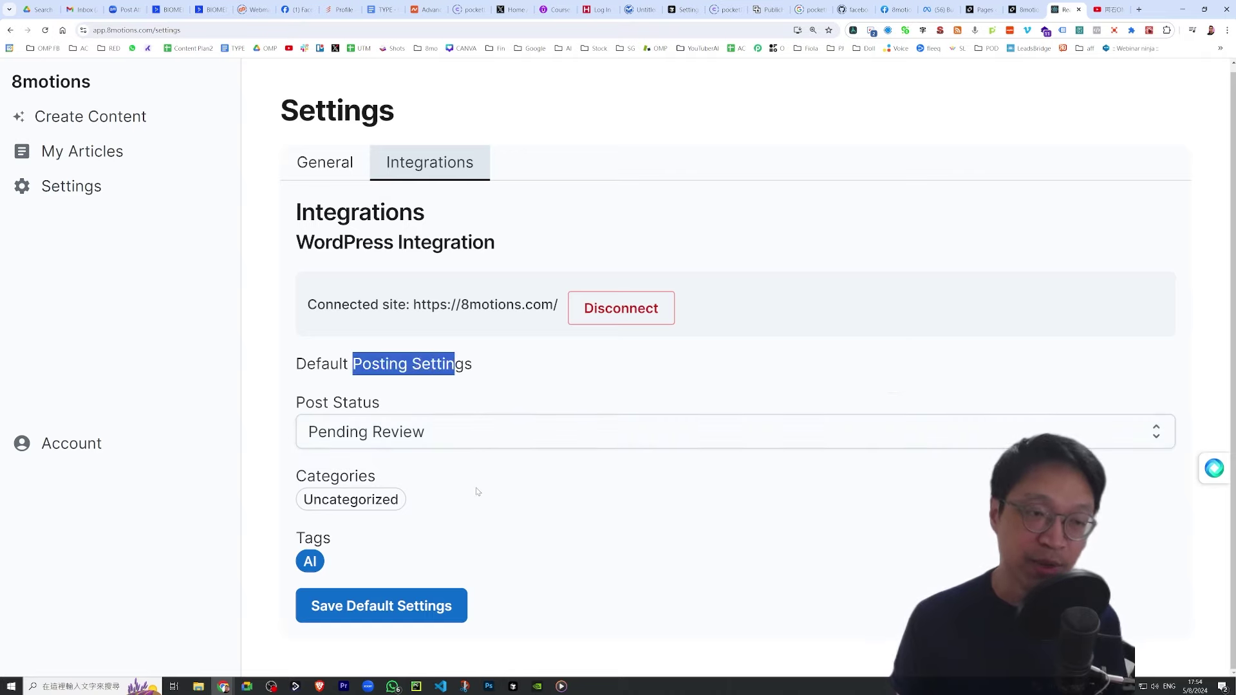
click(472, 432)
click(415, 479)
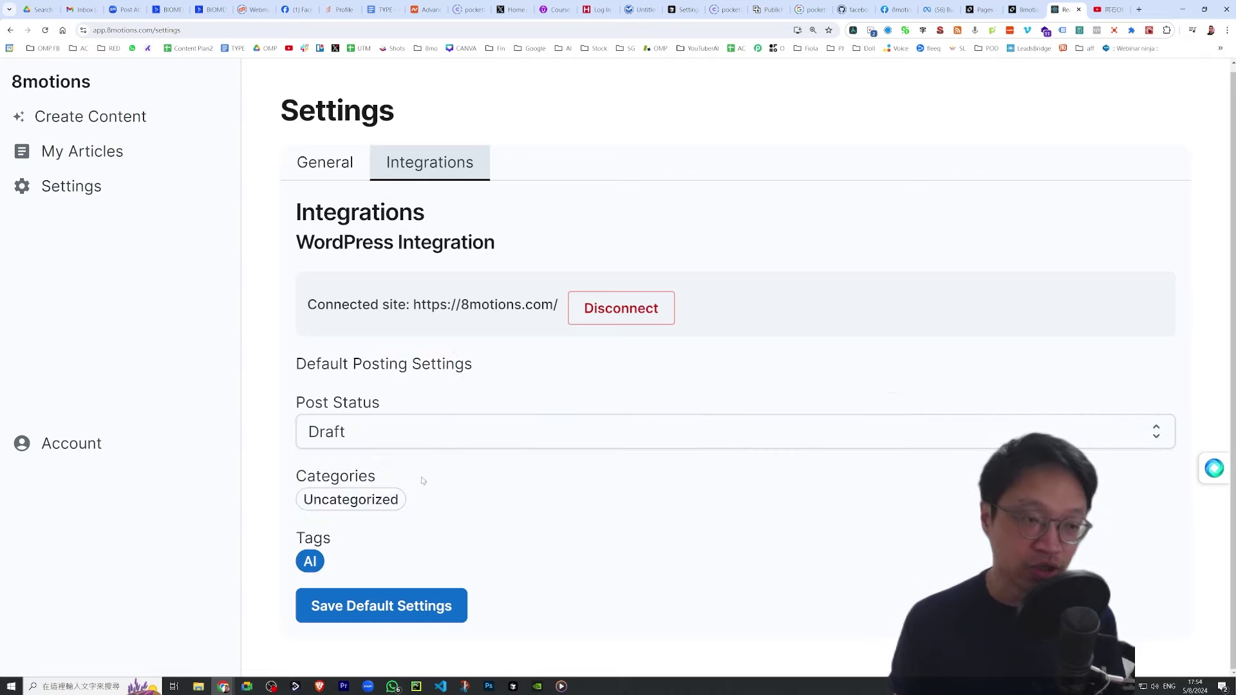
click(312, 563)
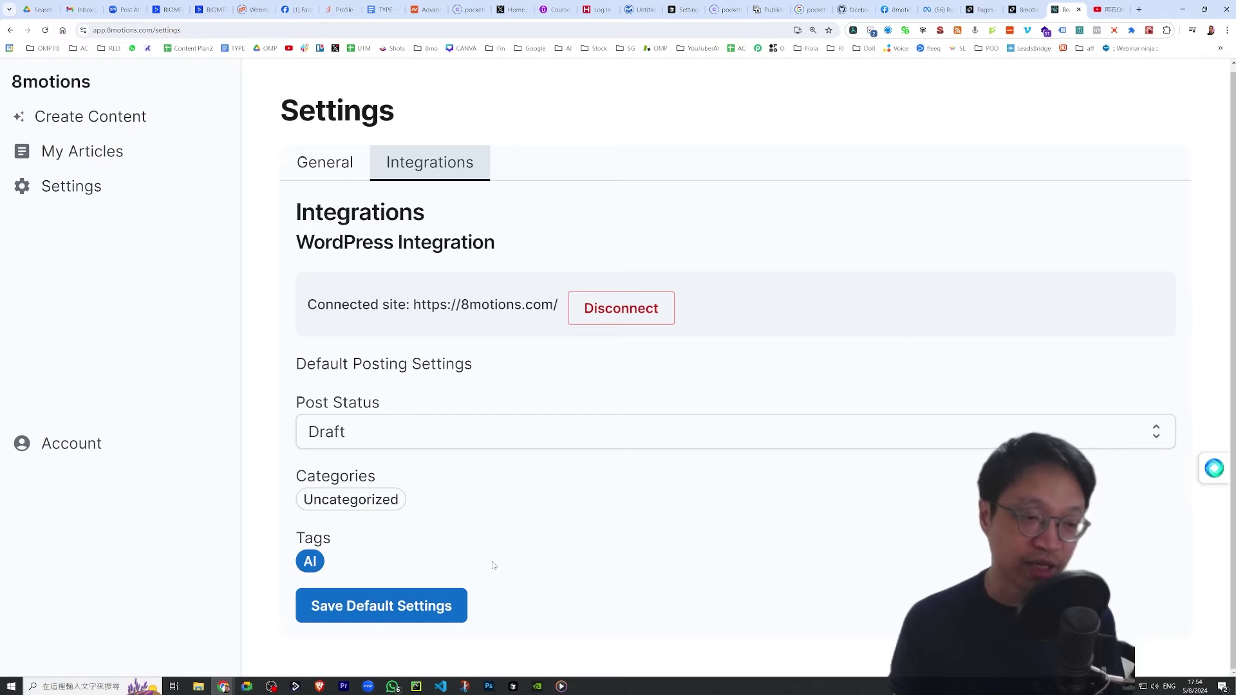
- Save the default WordPress posting settings and return to the My Articles list
click(404, 613)
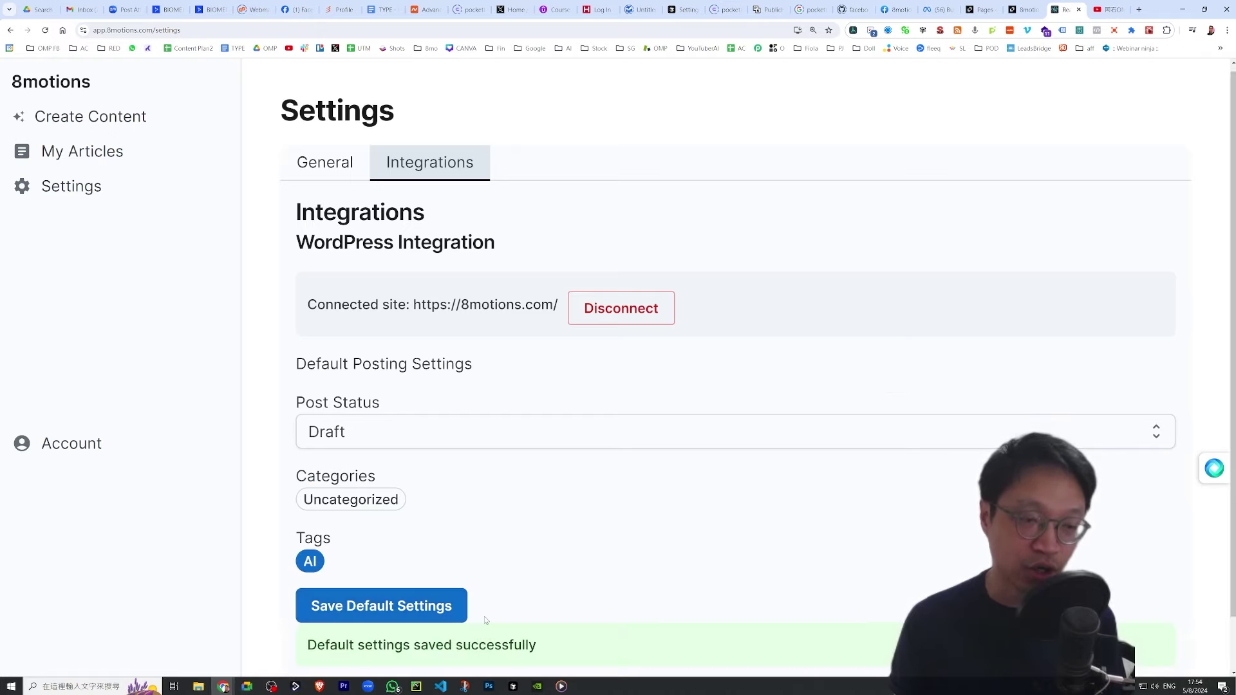
scroll(418, 599, down, 1)
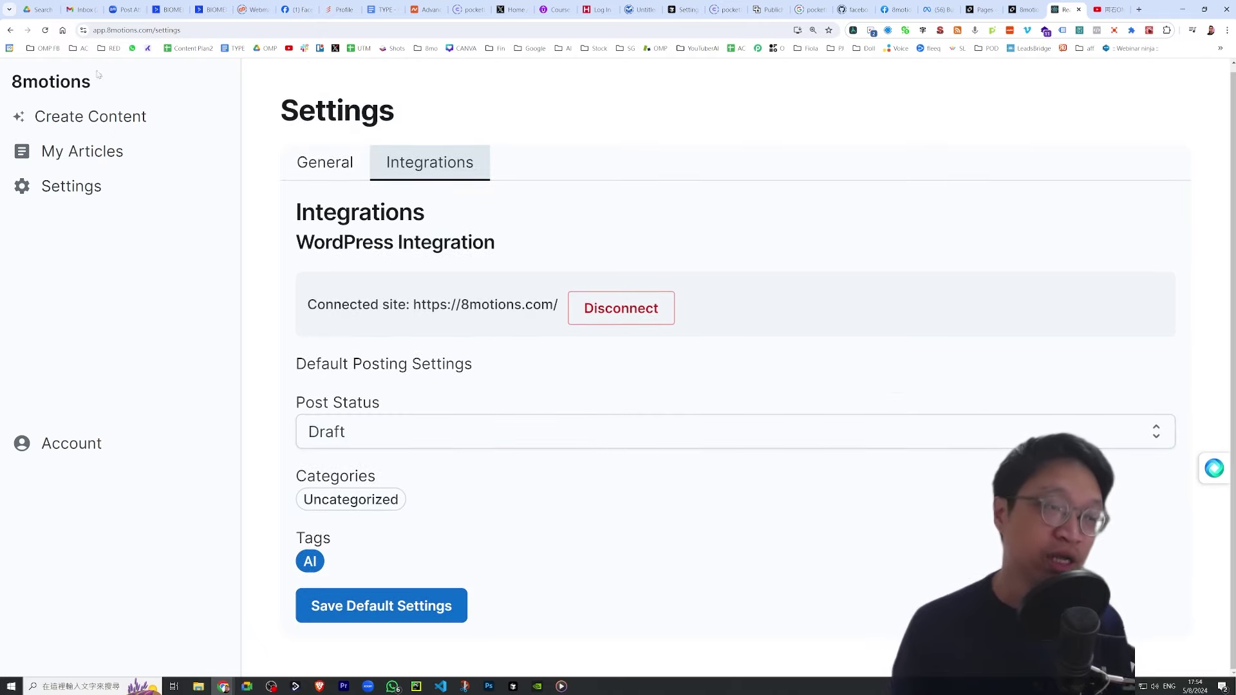
click(124, 157)
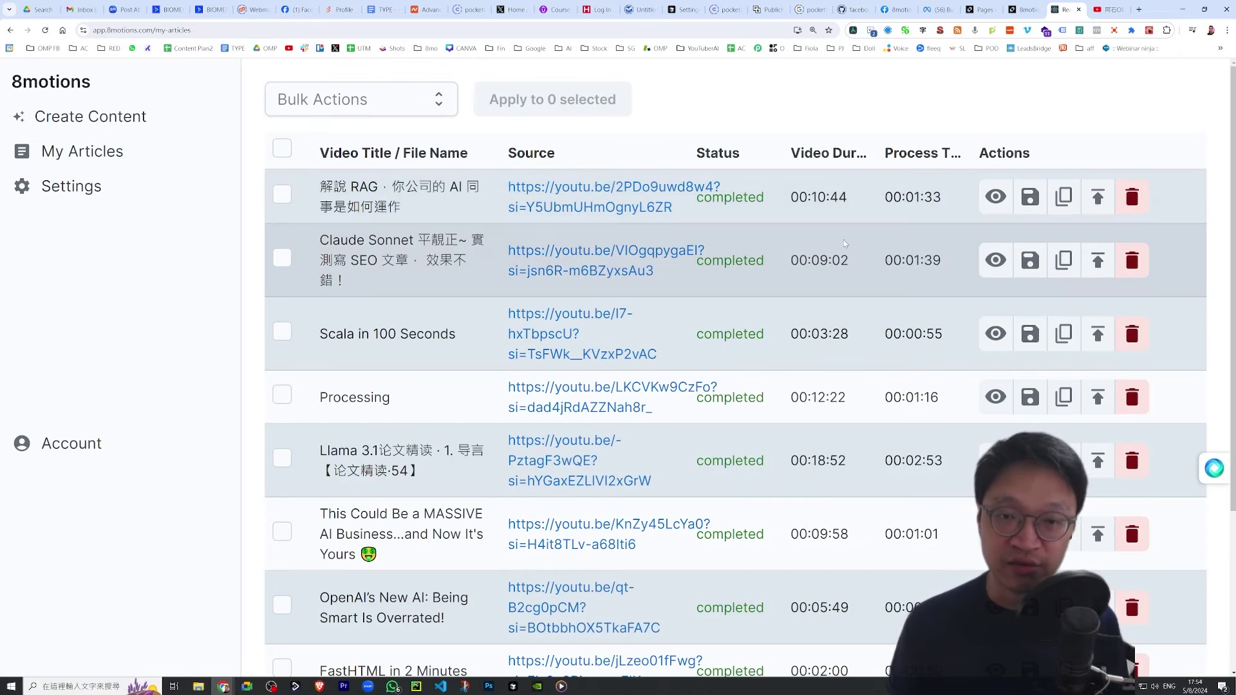
- Compare the video duration and process time of the Claude Sonnet article, and check the RAG article's video duration
drag(848, 259, 789, 261)
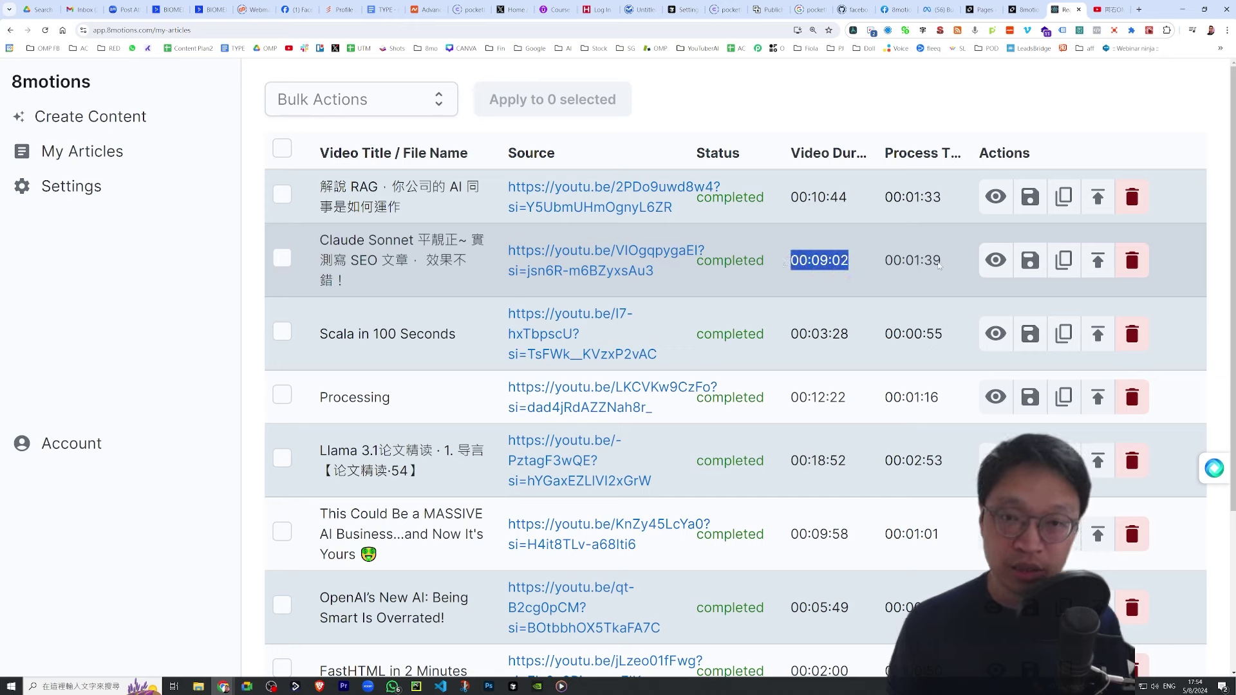
drag(941, 261, 902, 260)
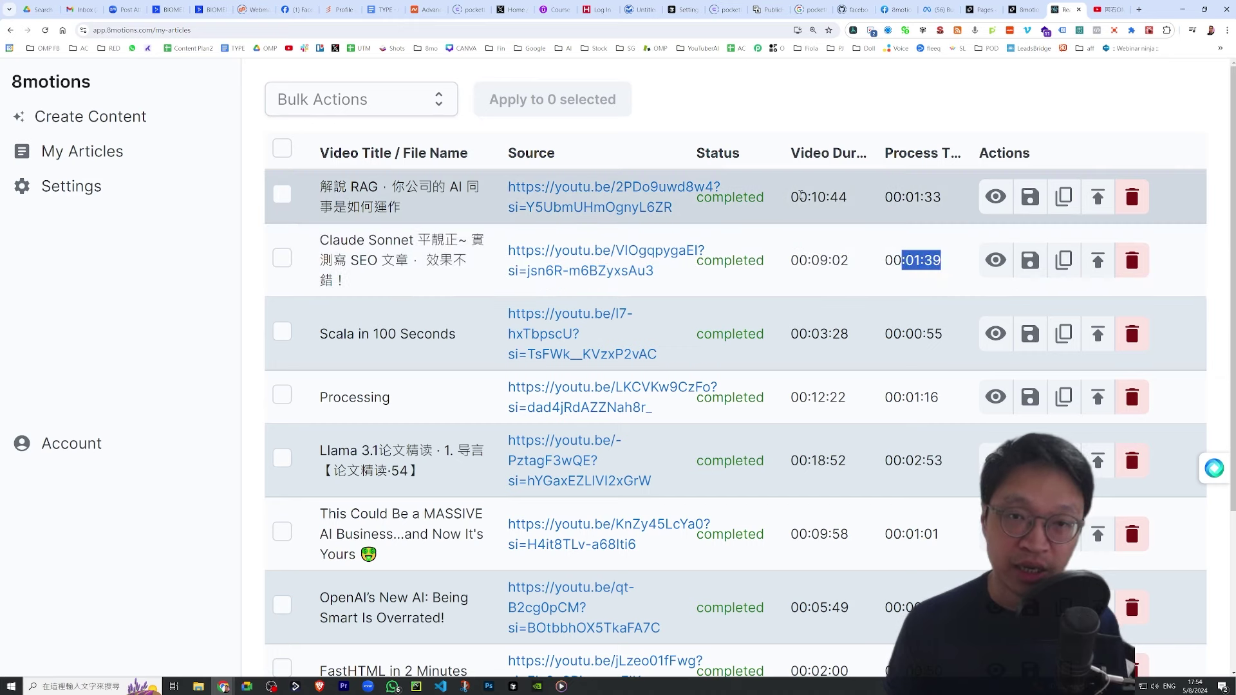
drag(806, 197, 848, 198)
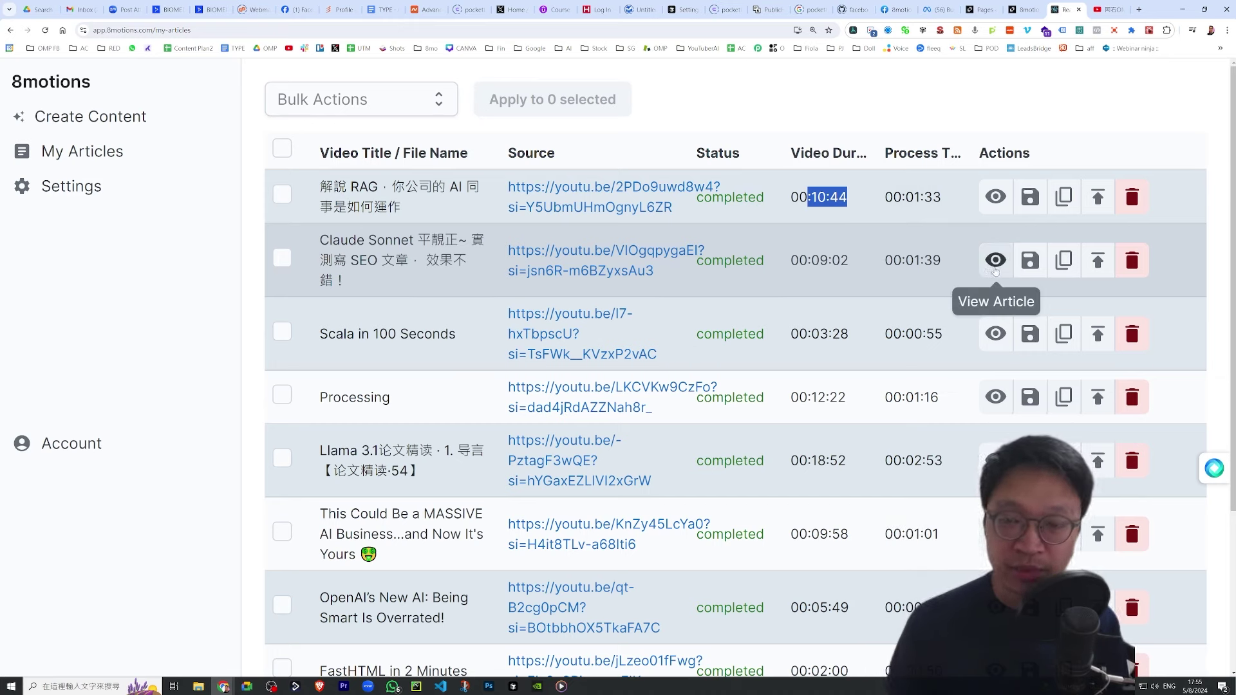
- View the generated Claude Sonnet SEO article and look through its text and embedded video screenshots
click(996, 260)
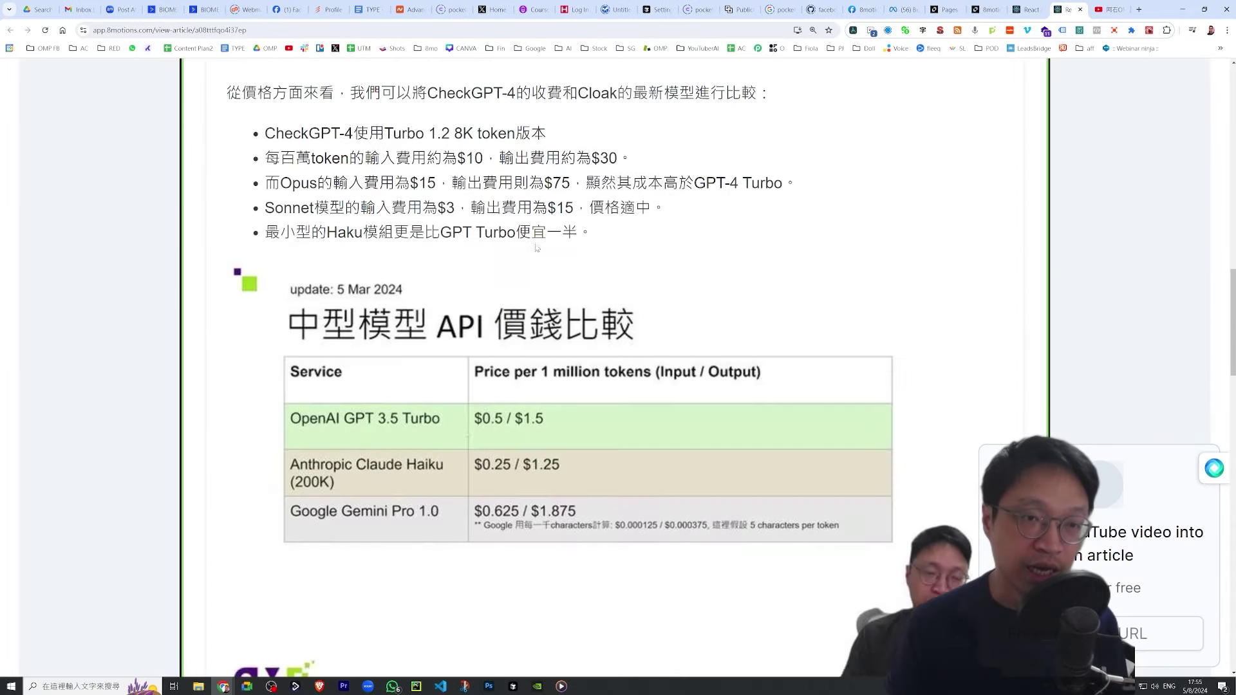
scroll(536, 248, down, 10)
scroll(579, 271, up, 15)
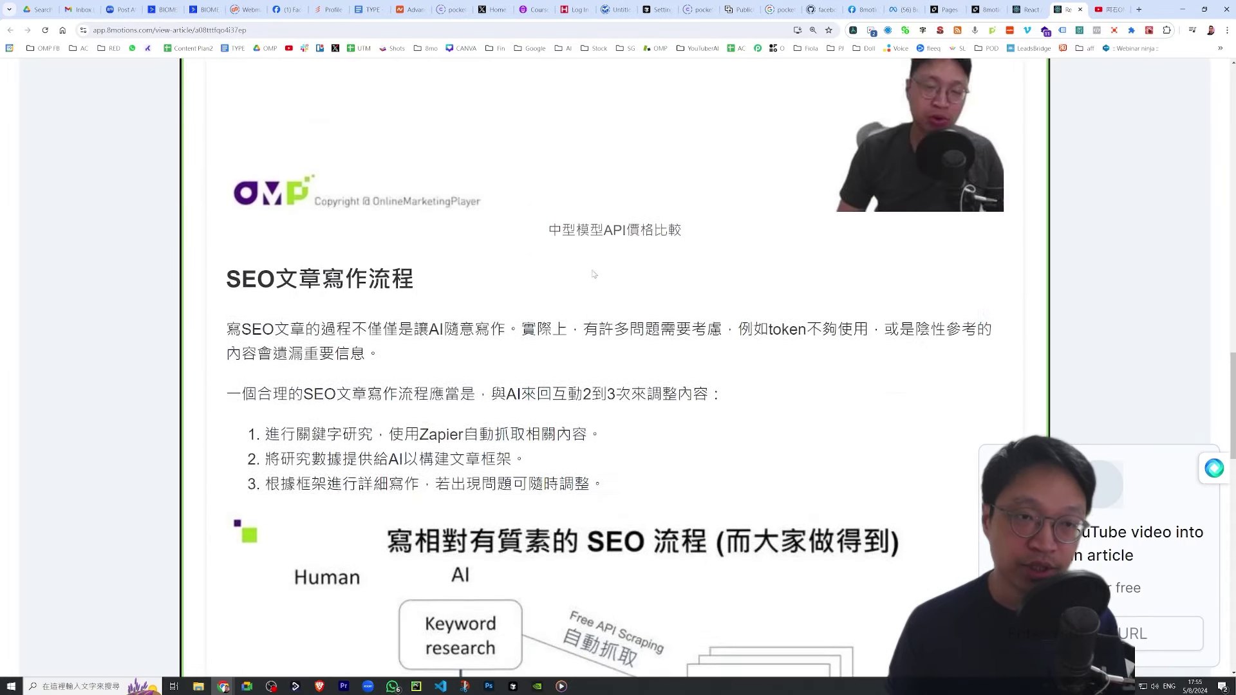
scroll(513, 224, up, 5)
scroll(513, 225, down, 15)
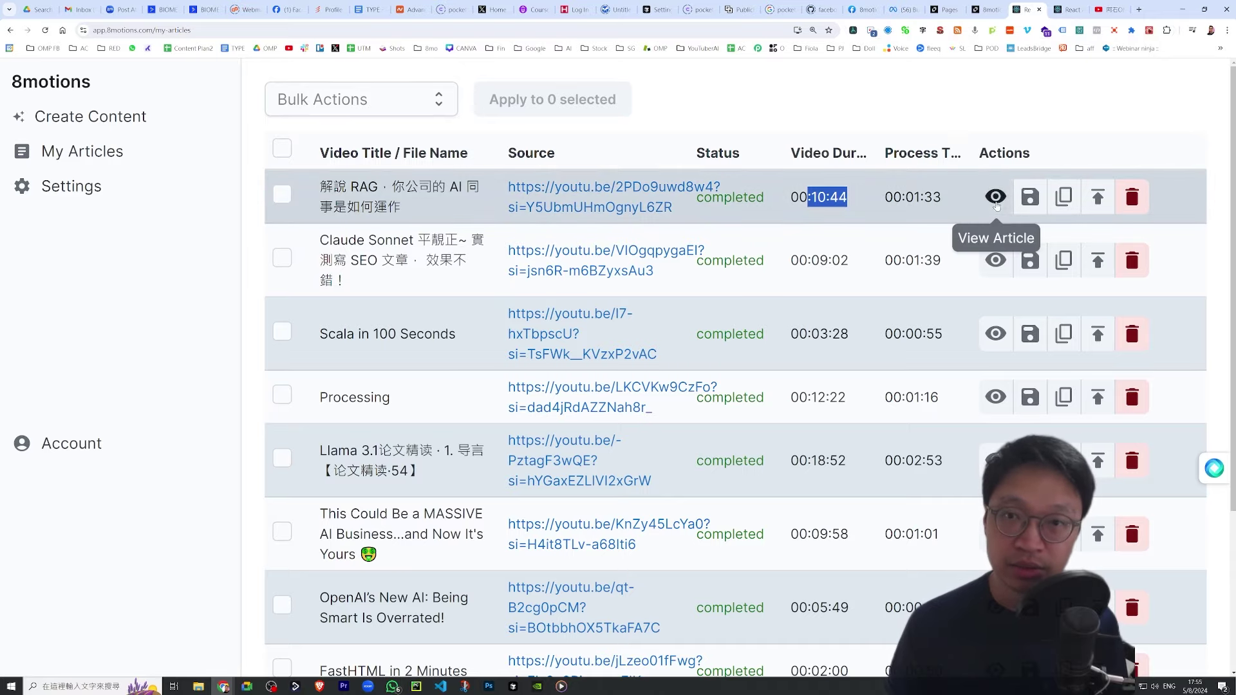
- View the generated RAG article, look through its sections and images, and return to the article list
click(996, 196)
scroll(472, 252, down, 10)
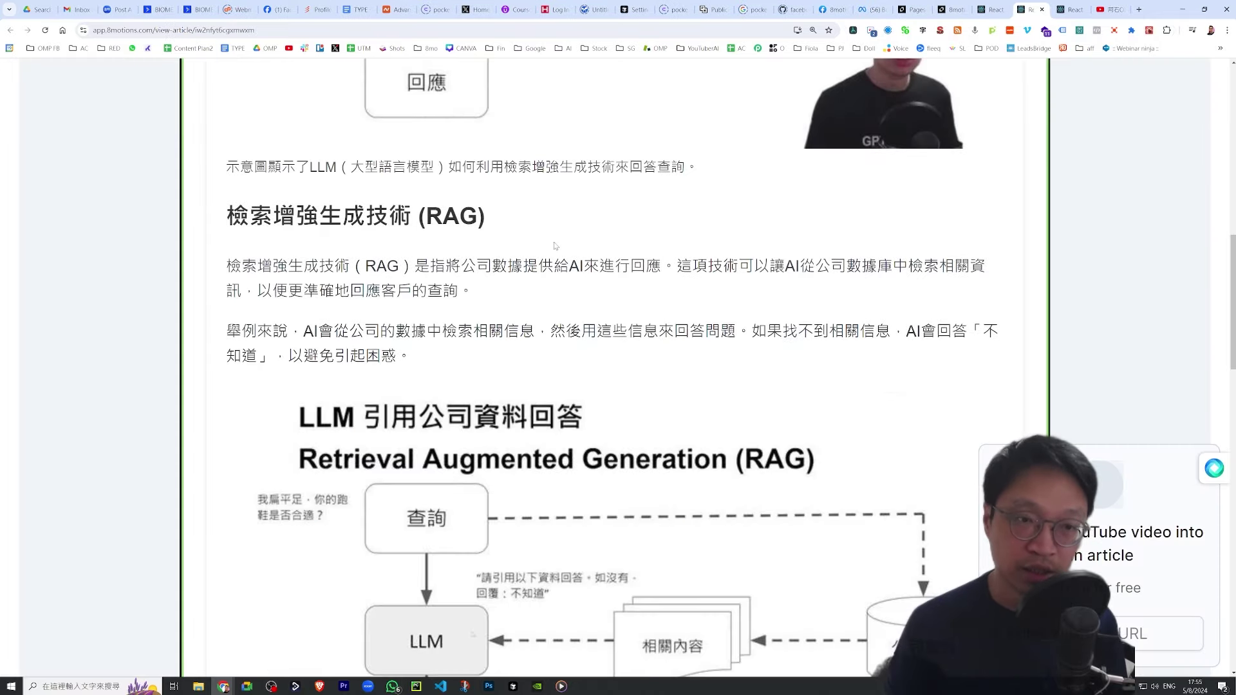
scroll(472, 253, down, 15)
scroll(933, 111, up, 8)
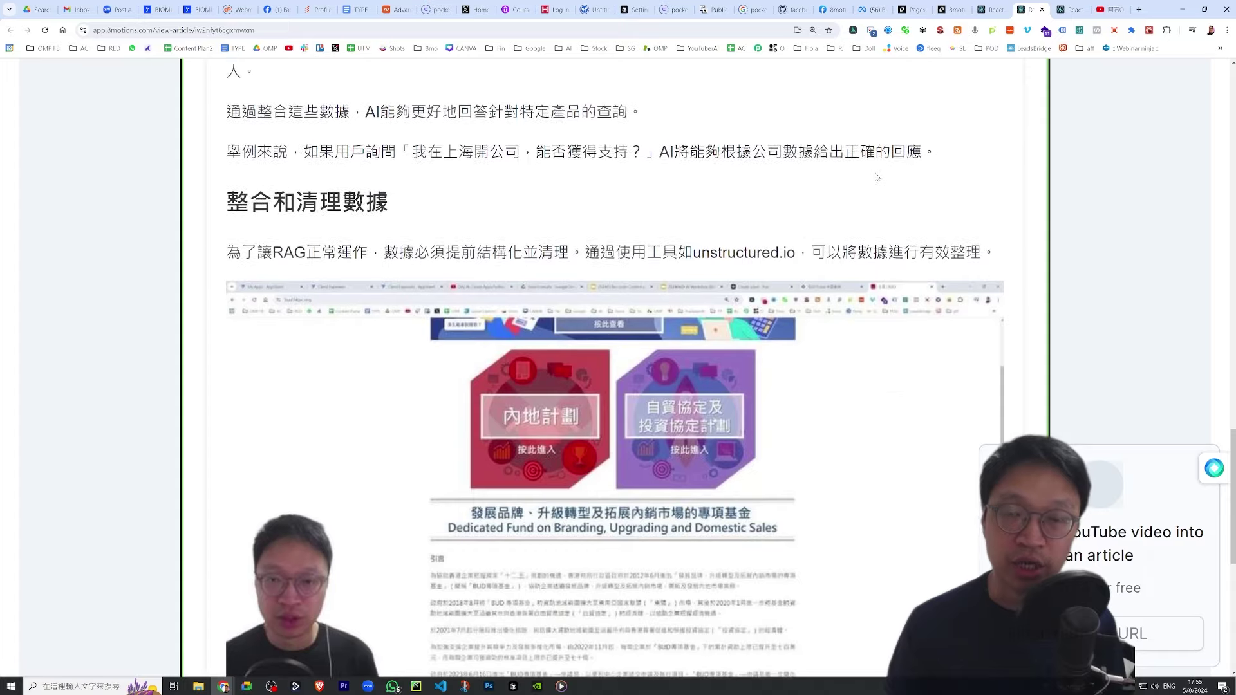
scroll(933, 110, down, 4)
click(994, 12)
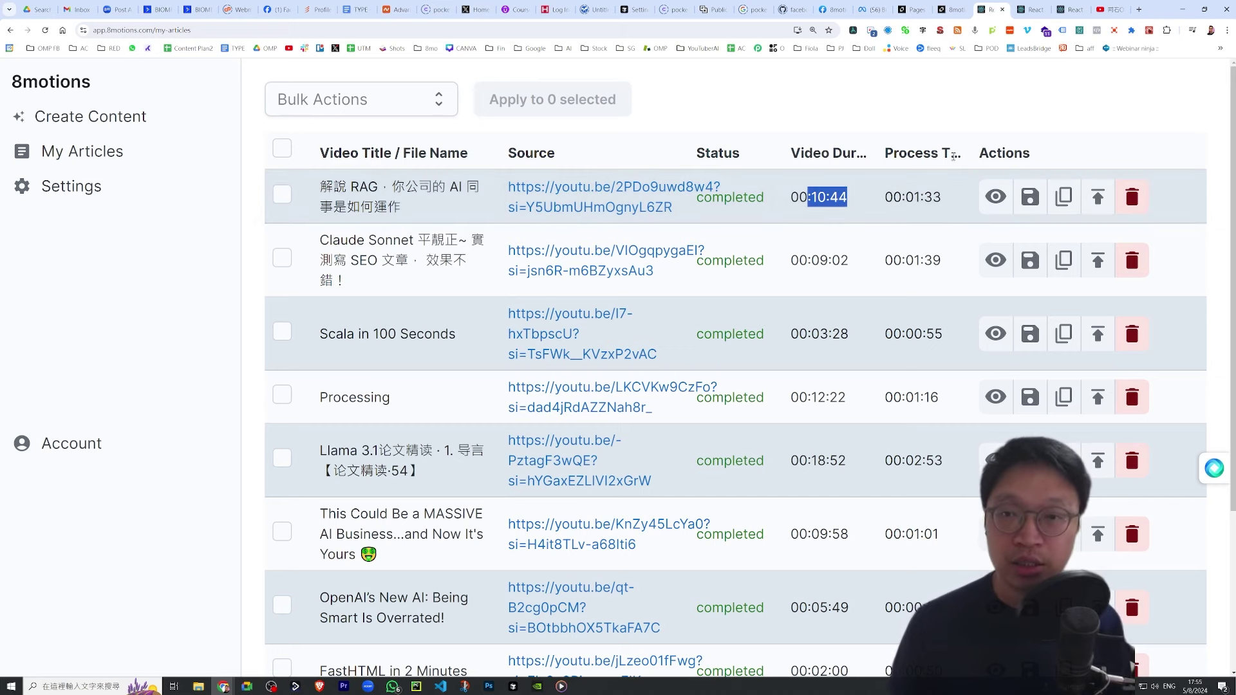
- Copy the RAG article from the list and paste it below "H100 加速" in the Google Docs document TYPE
click(1065, 198)
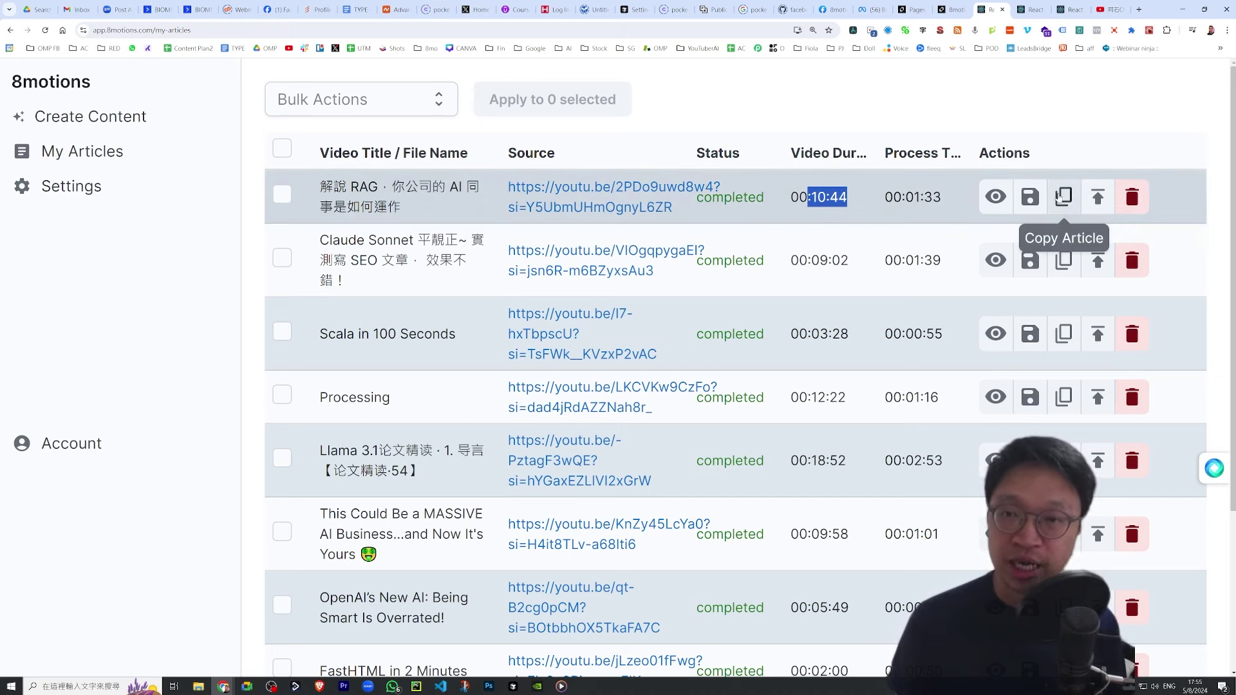
click(356, 9)
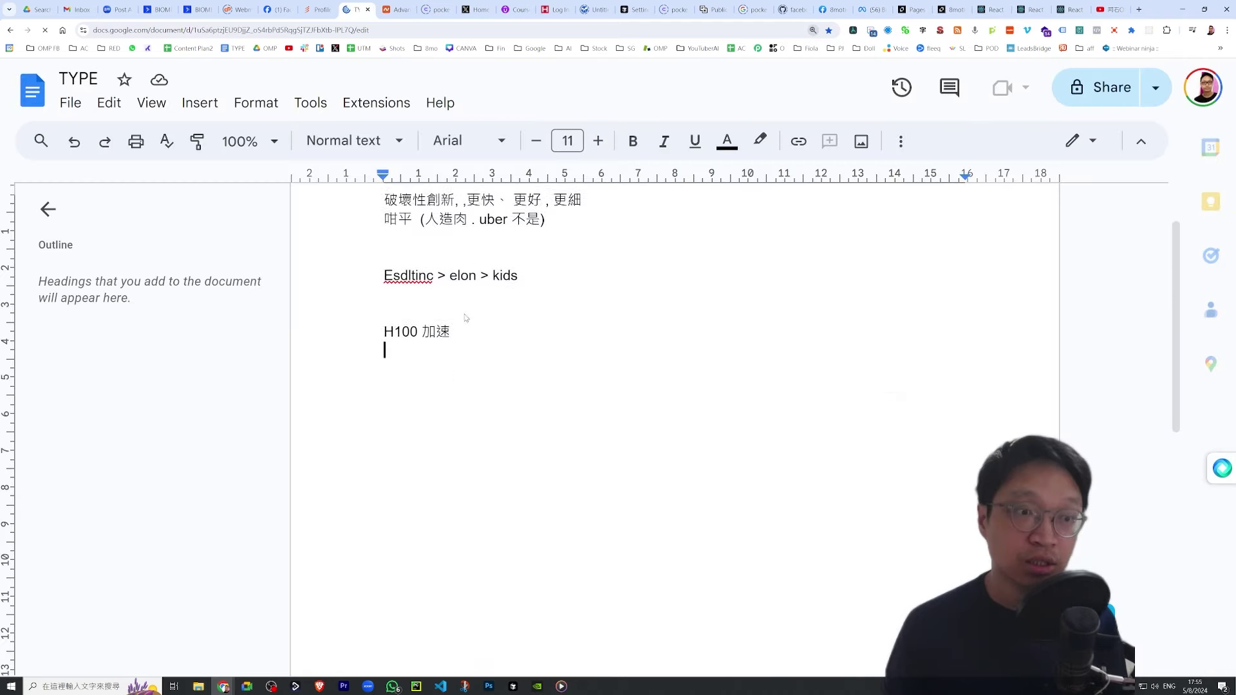
scroll(443, 271, down, 2)
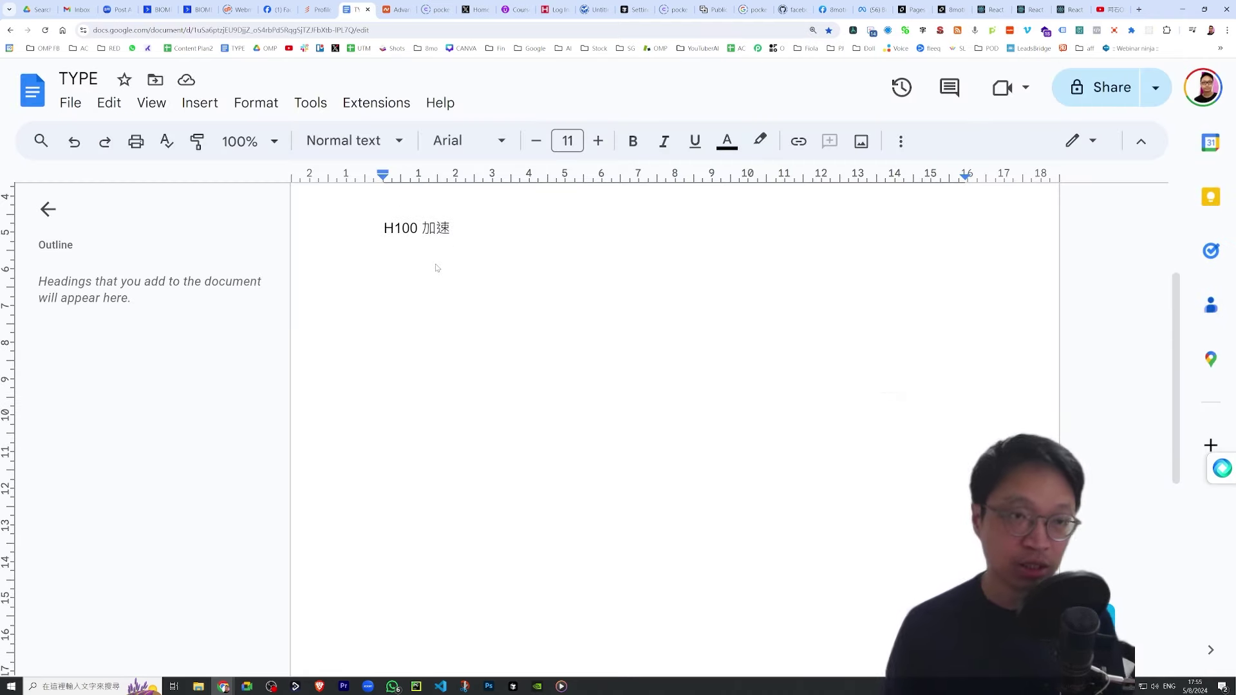
key(ctrl+v)
scroll(672, 358, up, 10)
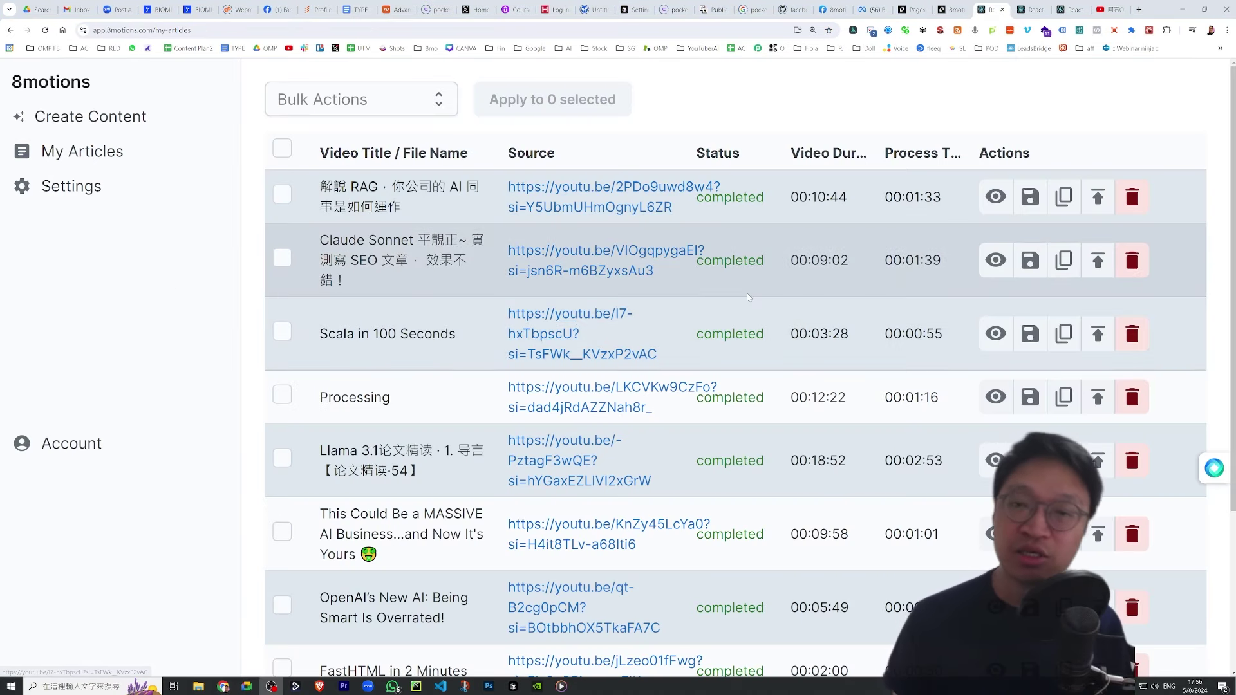
- Select all articles in the 8motions My Articles list and apply the Publish to WordPress bulk action to them
scroll(363, 245, down, 3)
scroll(362, 245, up, 3)
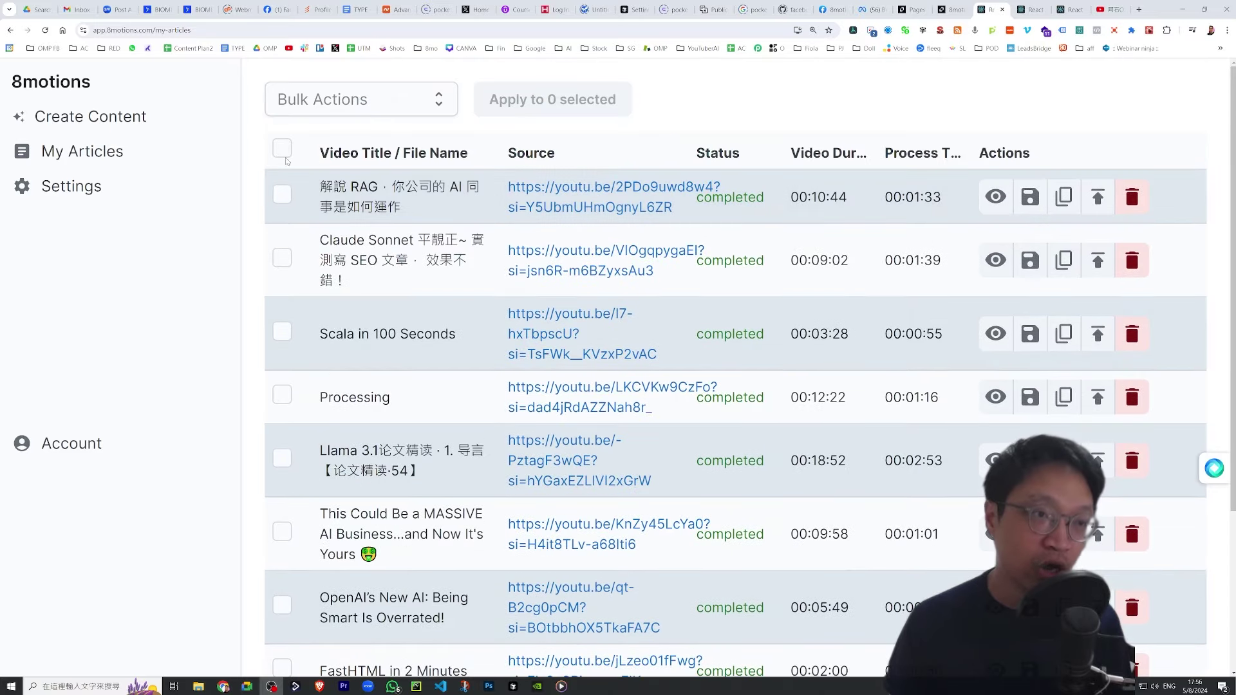
click(281, 153)
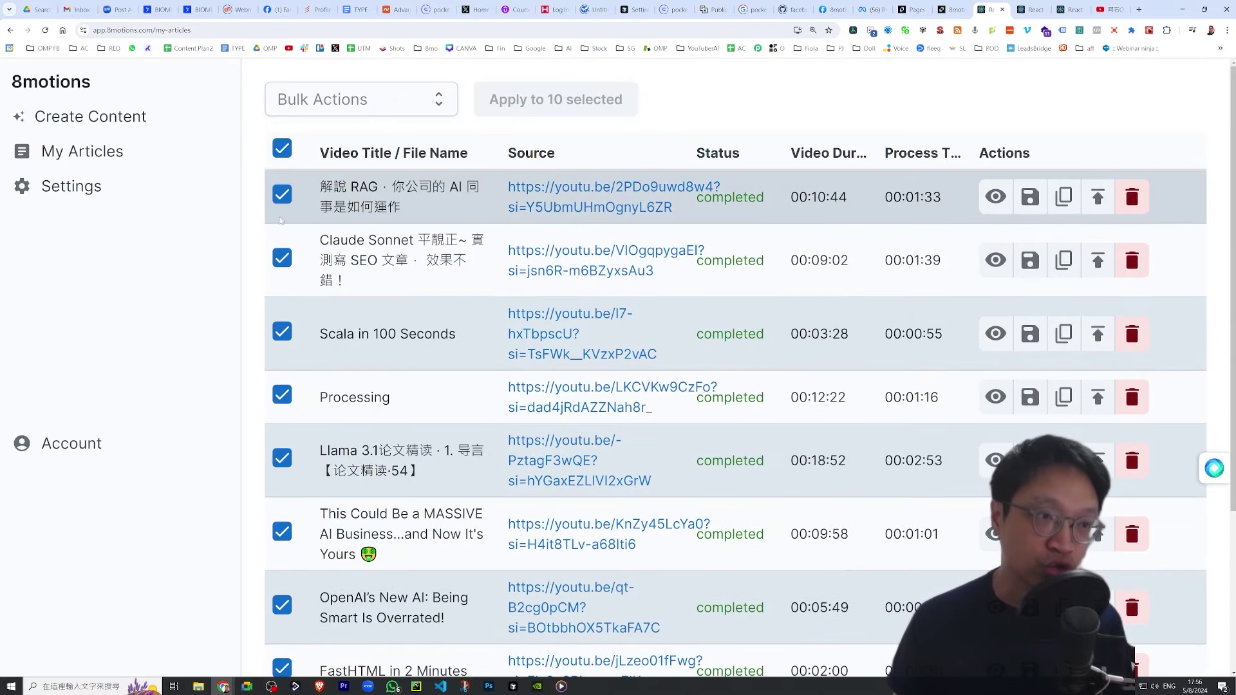
scroll(486, 206, down, 3)
scroll(486, 205, up, 3)
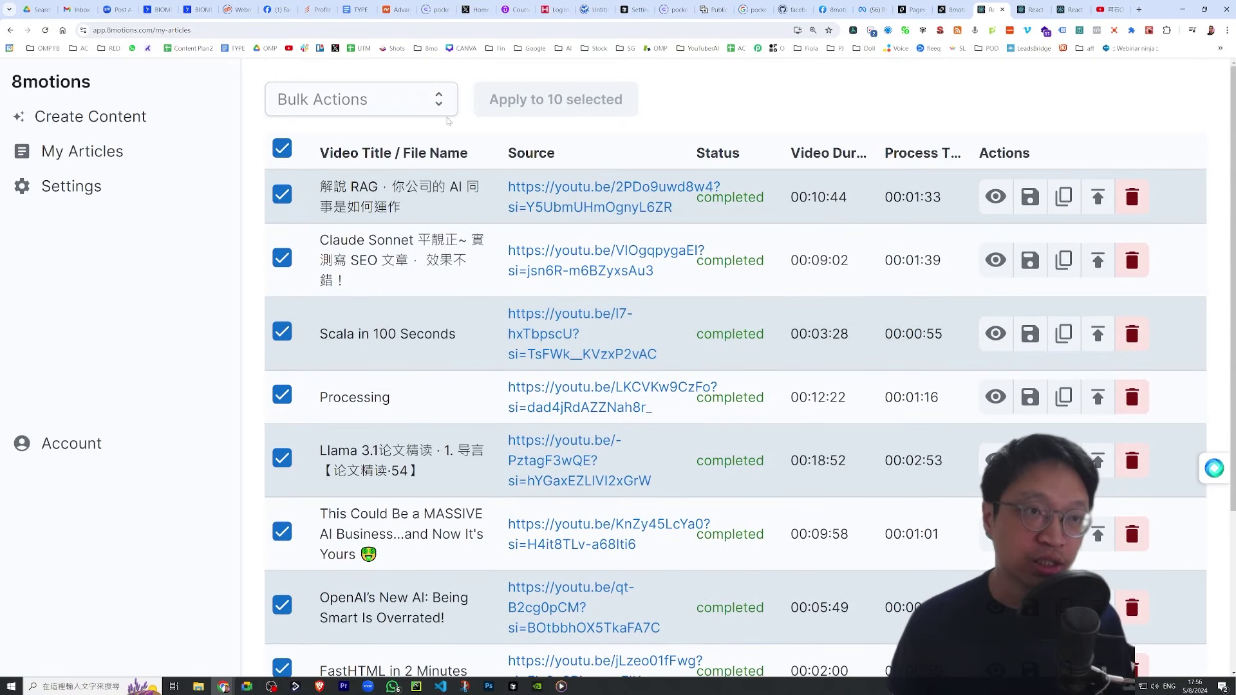
click(434, 102)
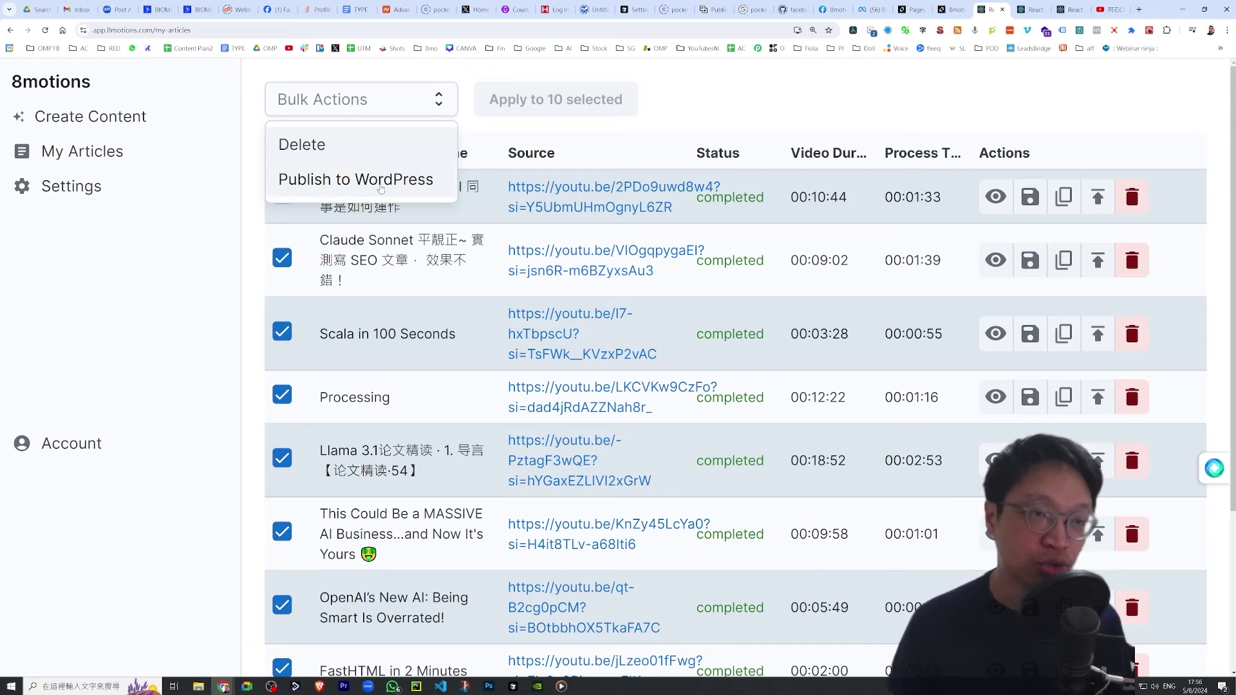
click(403, 182)
click(617, 109)
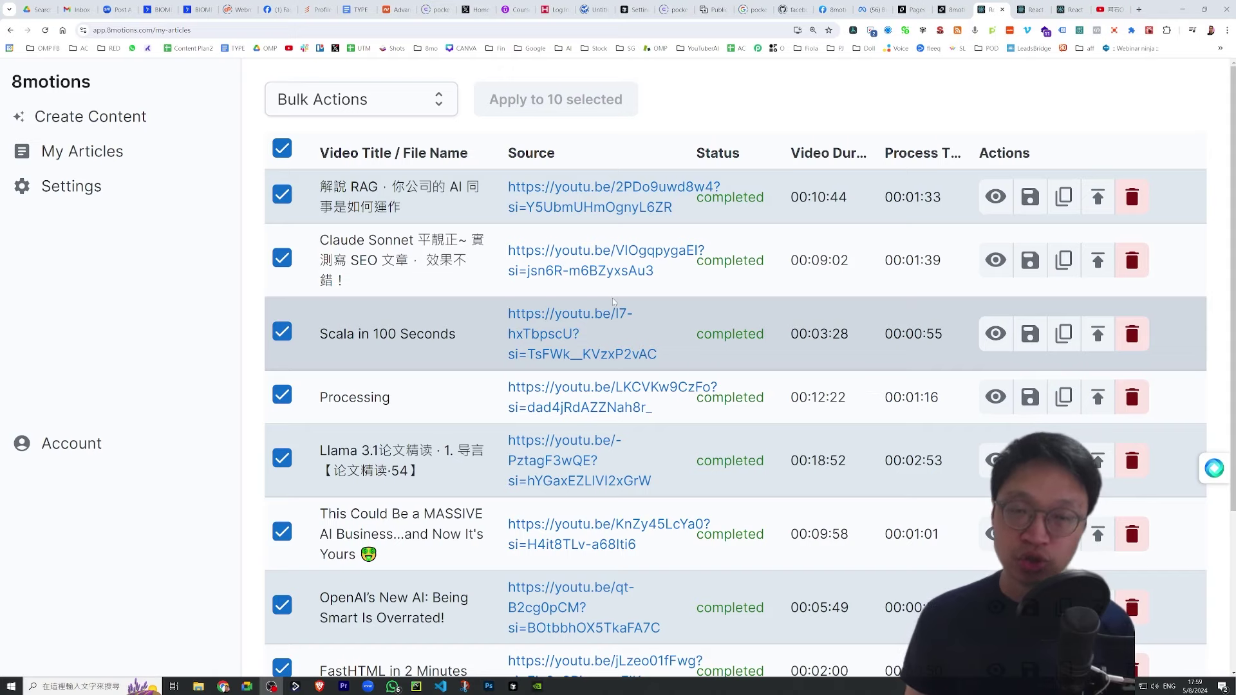
- View the RAG article again from its title through the section on 檢索增強生成技術 (RAG)
click(995, 196)
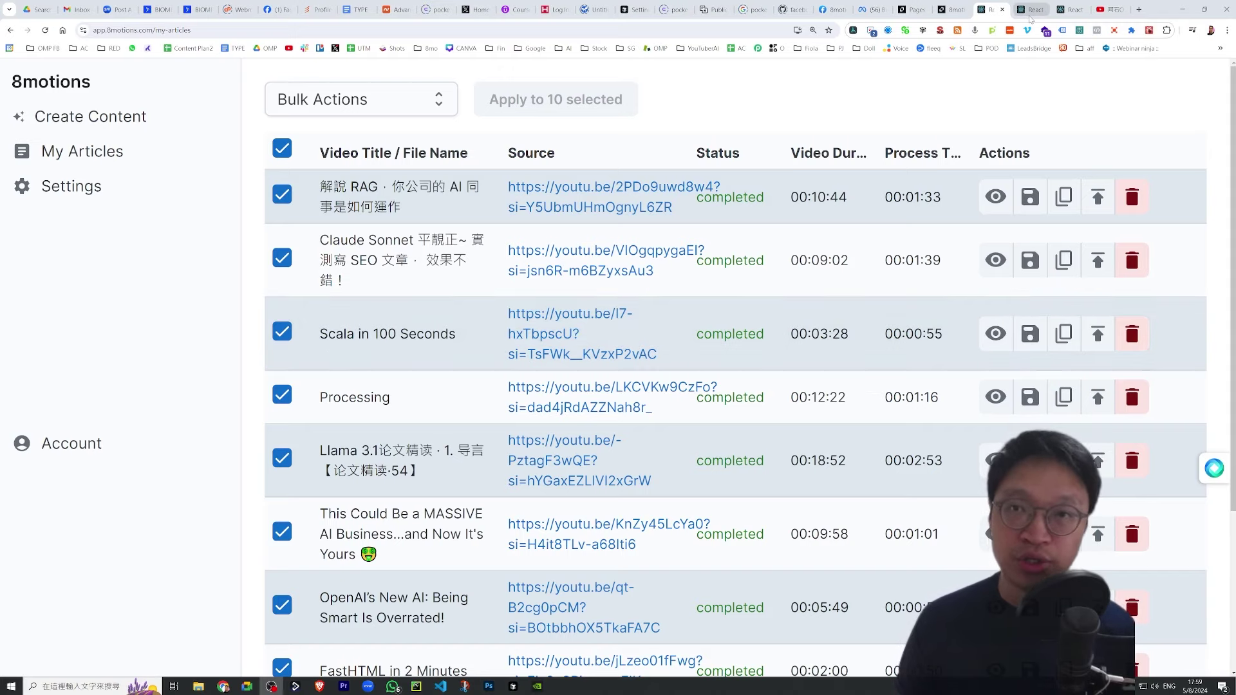
scroll(663, 169, up, 6)
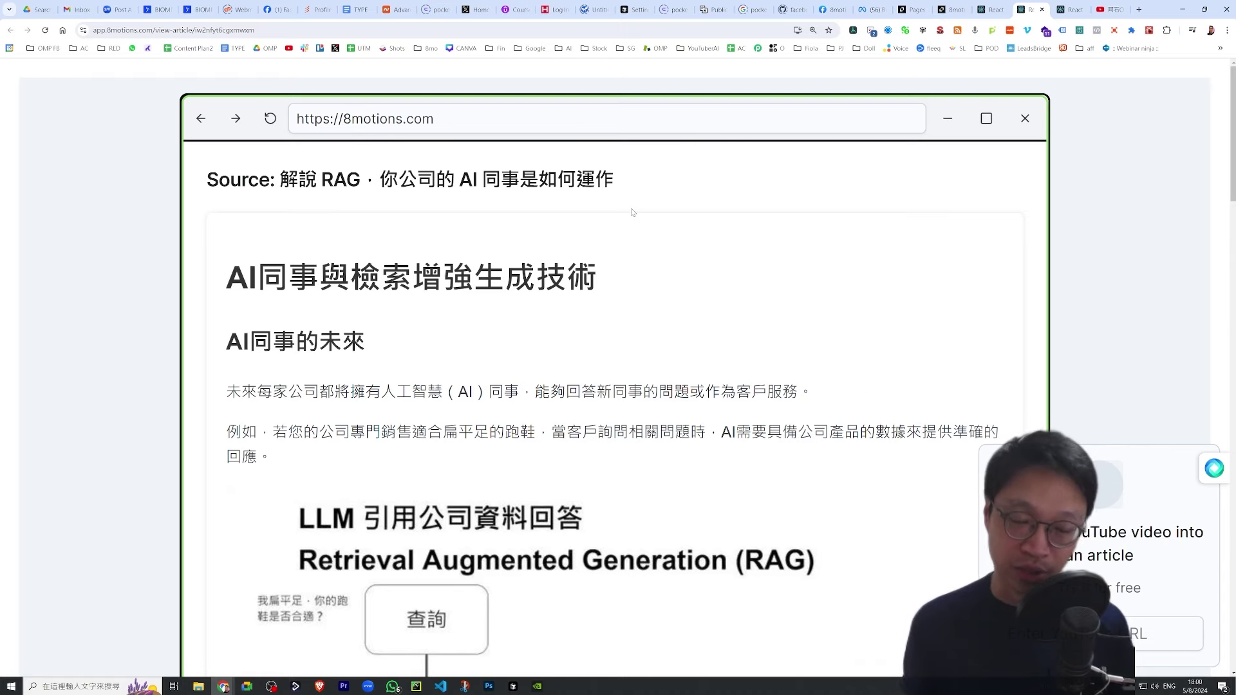
scroll(636, 234, down, 3)
scroll(637, 234, down, 3)
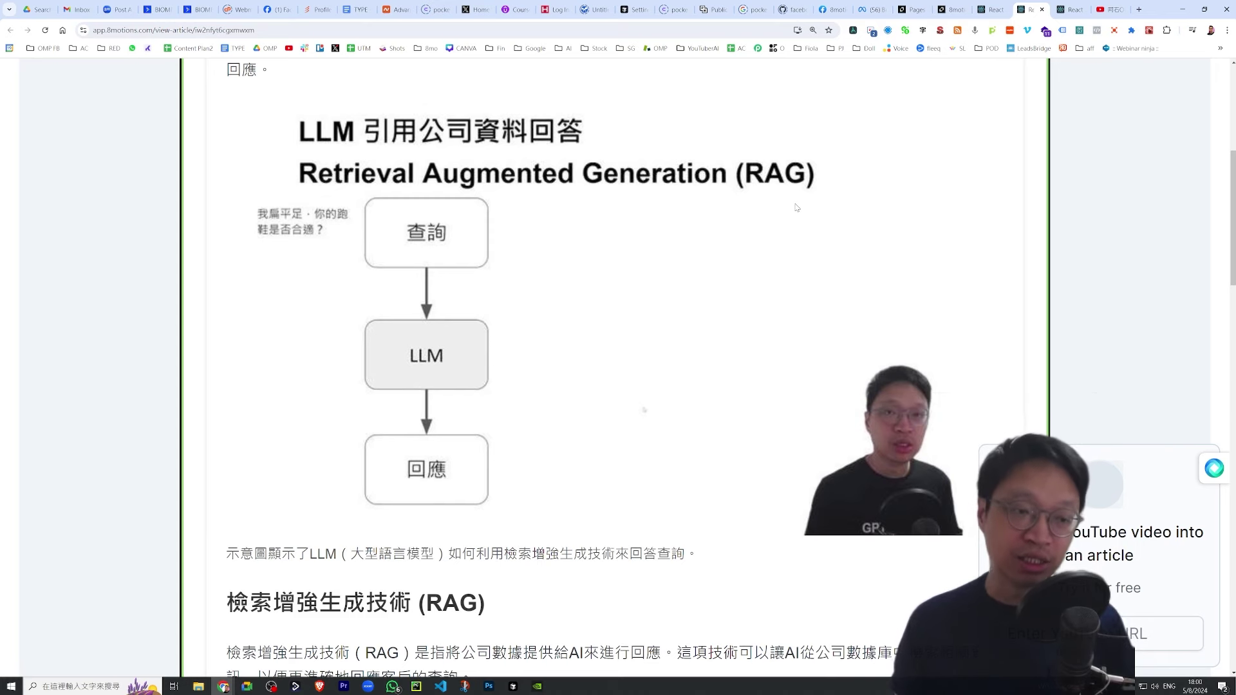
scroll(797, 207, down, 6)
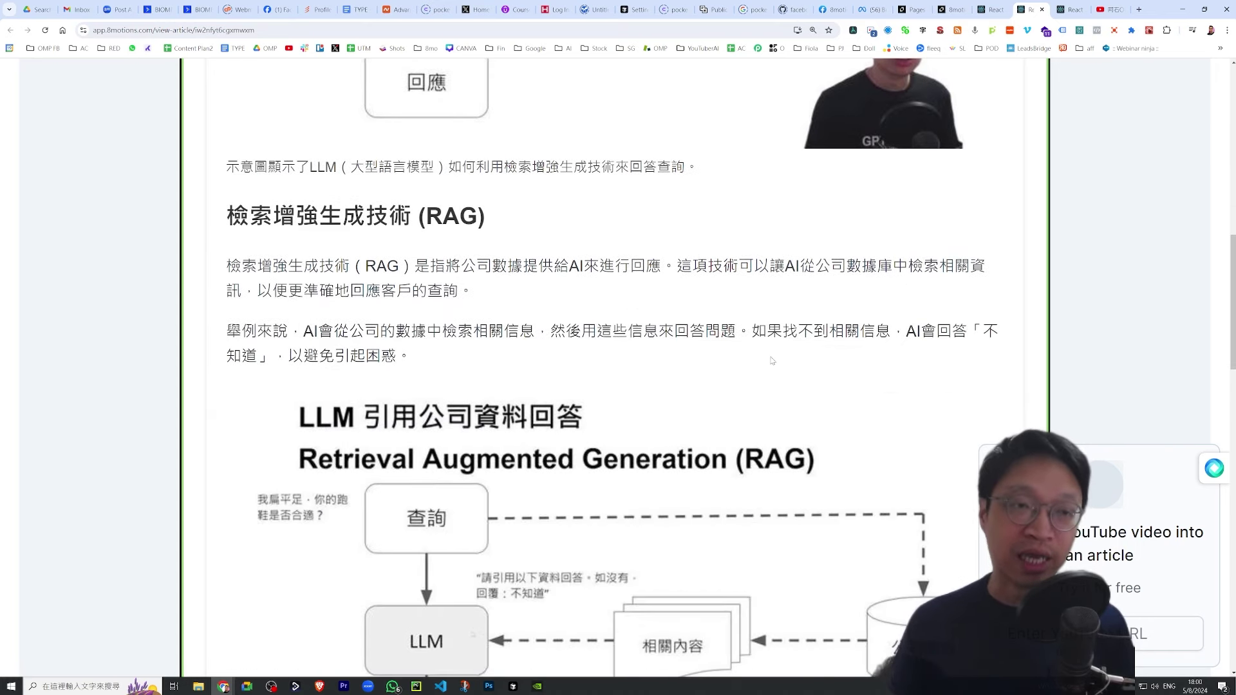